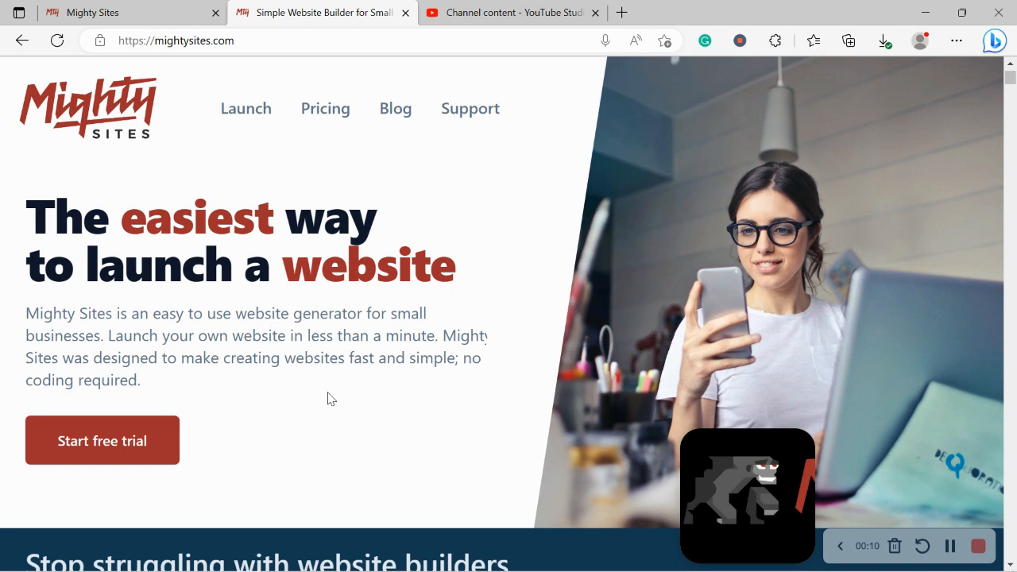
# Scroll down through the mightysites.com marketing homepage
pyautogui.scroll(-5, 330, 398)
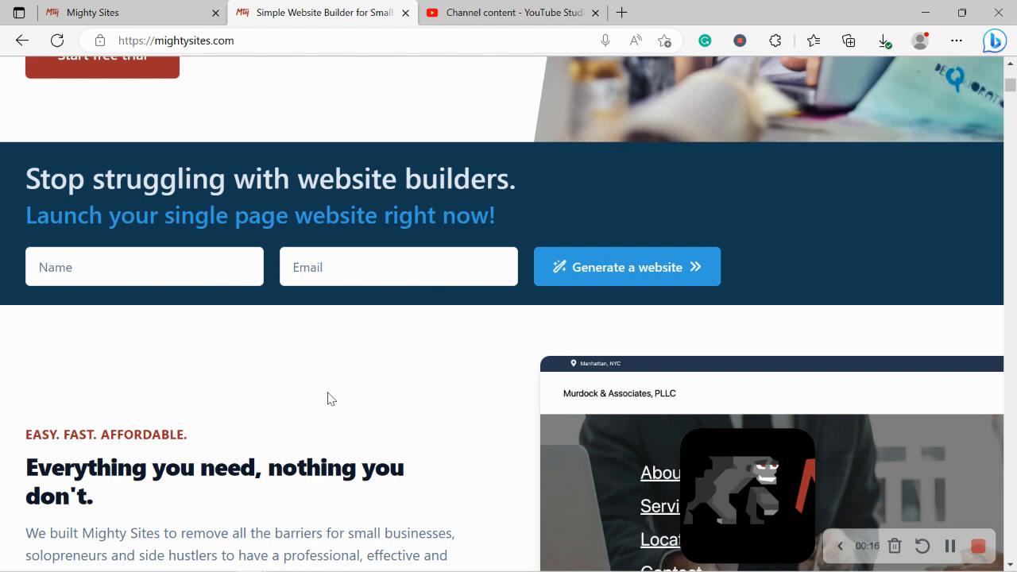
pyautogui.scroll(-1, 330, 398)
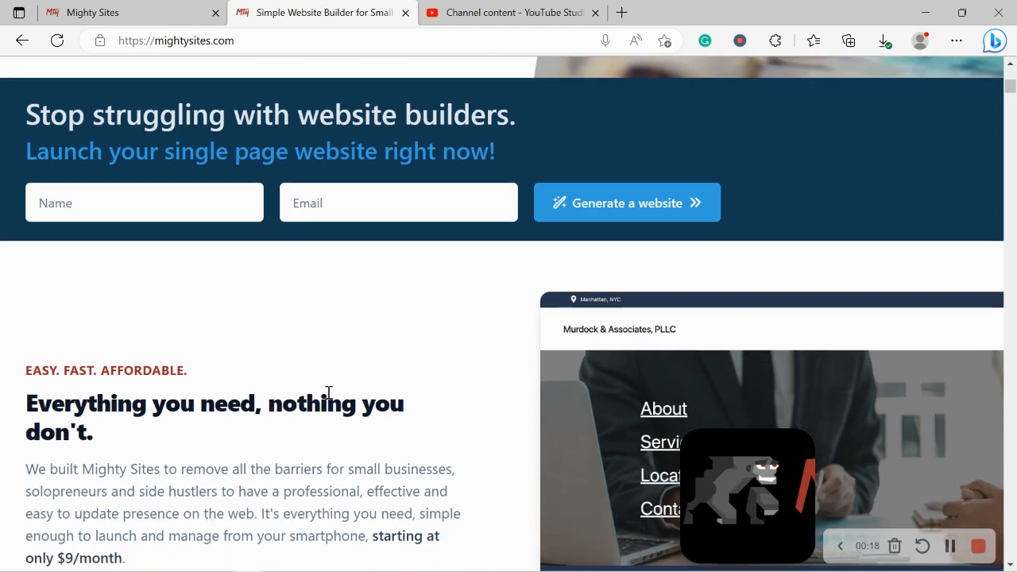
pyautogui.scroll(-2, 328, 391)
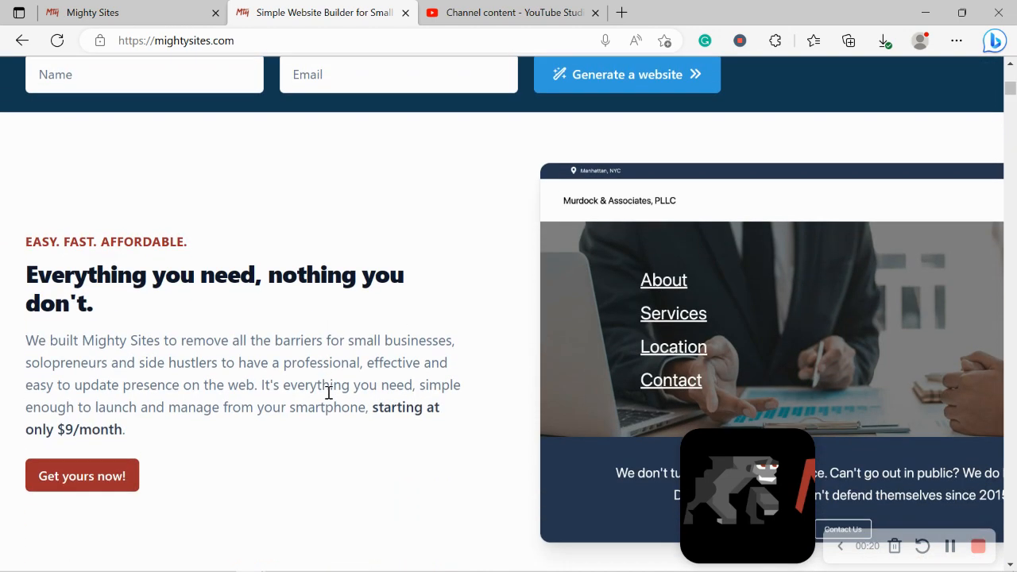
pyautogui.scroll(-2, 328, 392)
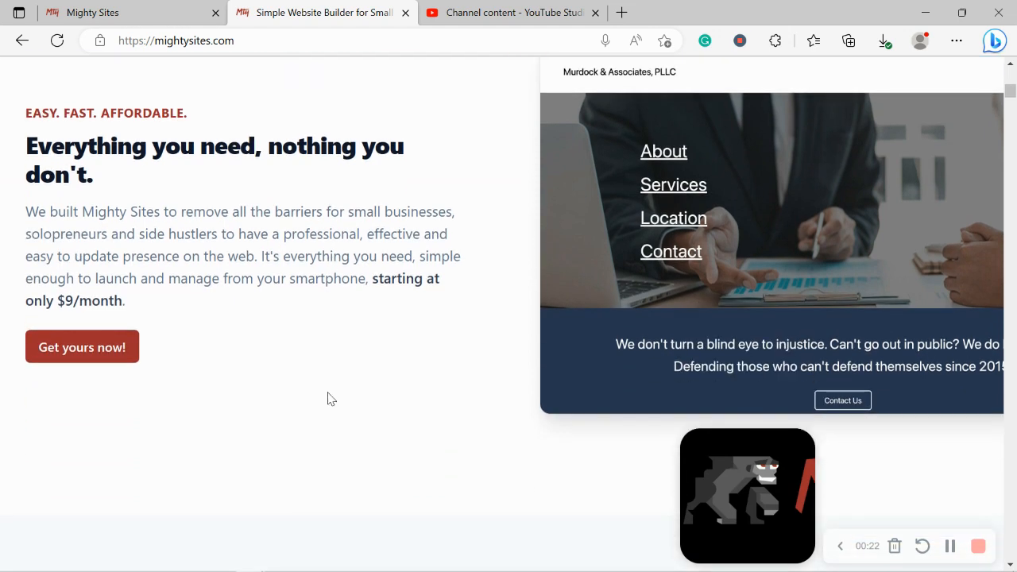
pyautogui.scroll(-6, 330, 398)
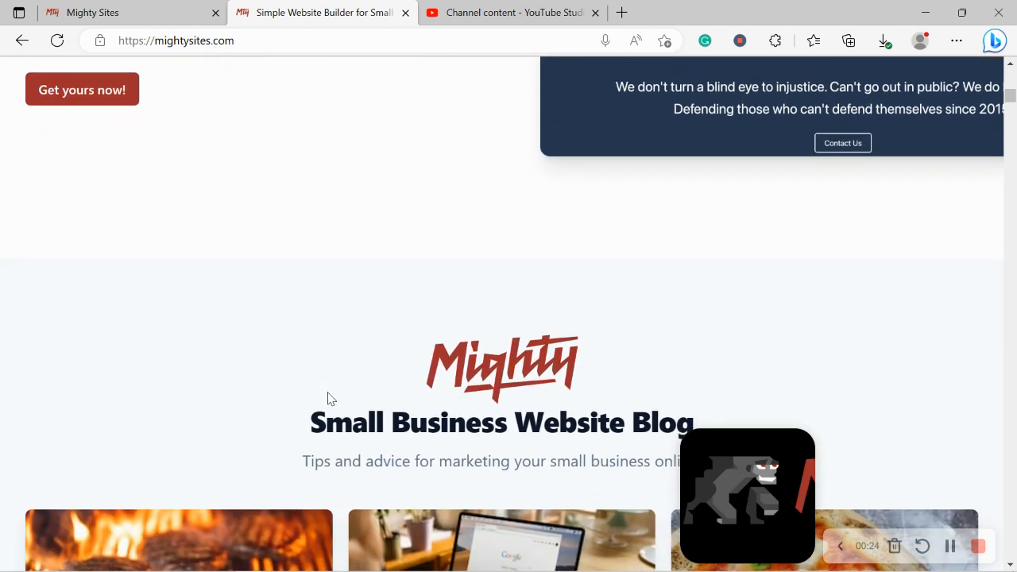
pyautogui.scroll(-5, 328, 392)
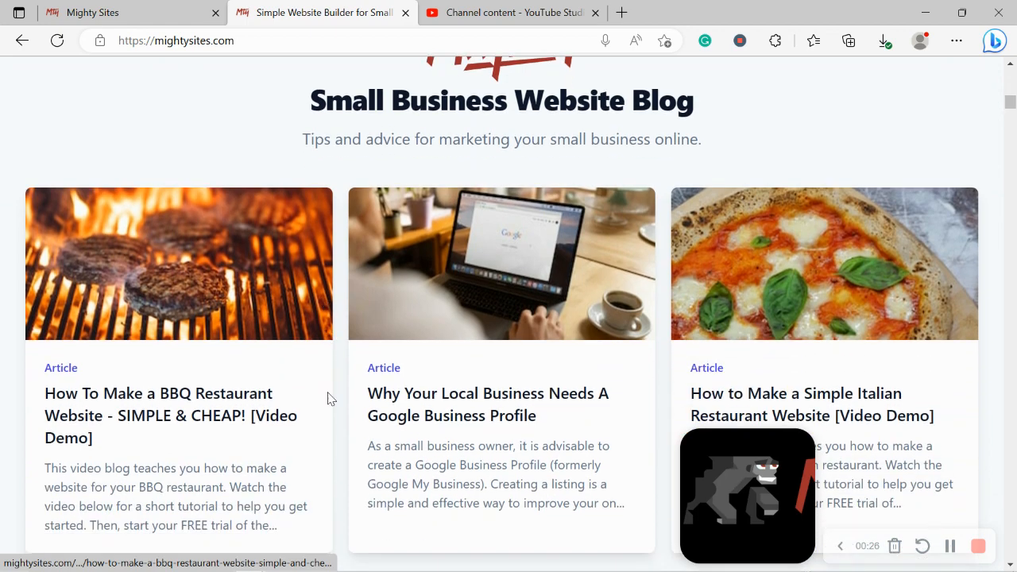
pyautogui.scroll(-5, 330, 398)
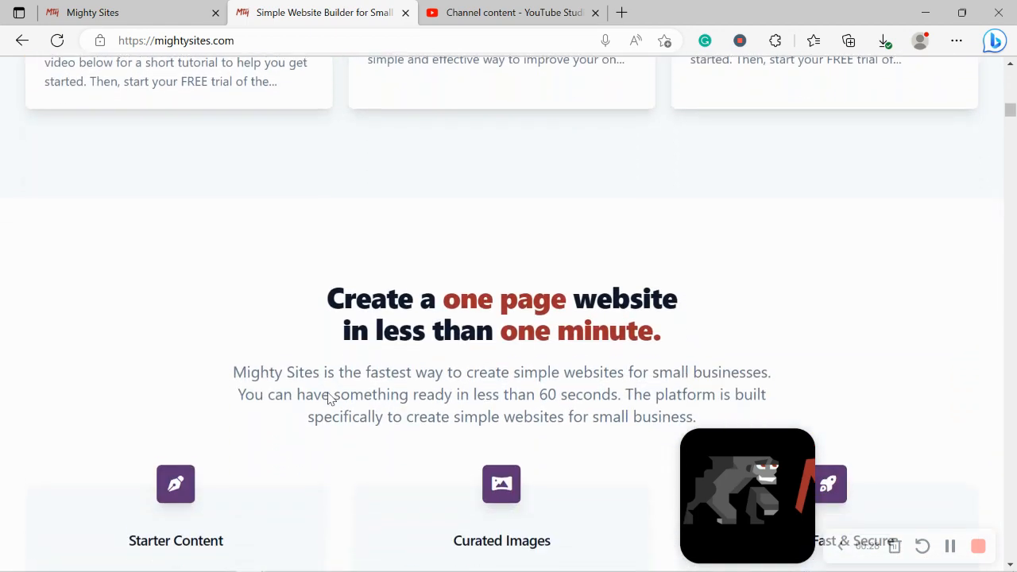
# Highlight the main heading and the Instant templates heading, then switch to the /site/create tab
pyautogui.moveTo(332, 278); pyautogui.dragTo(749, 310)
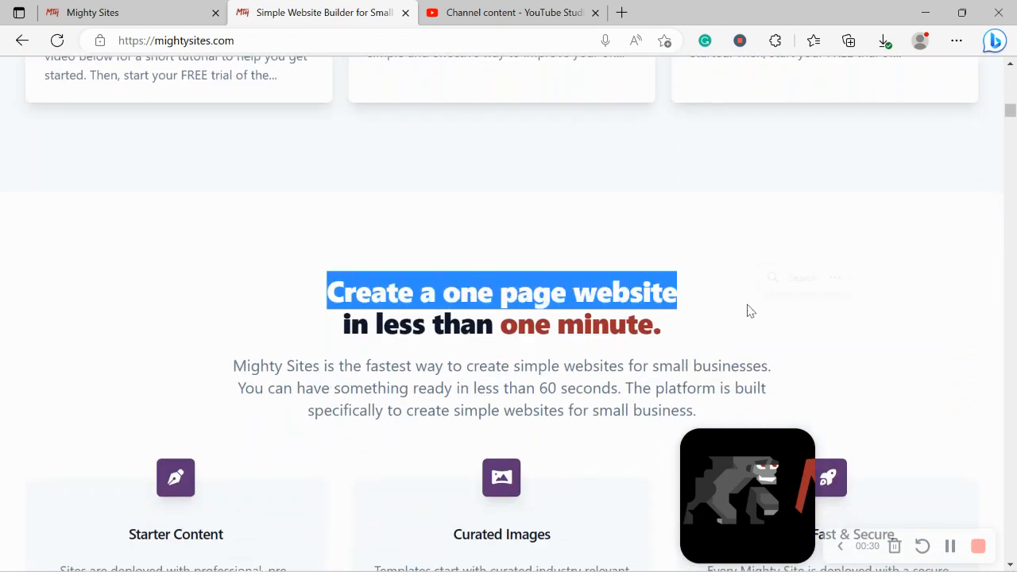
pyautogui.moveTo(704, 341); pyautogui.dragTo(320, 296)
pyautogui.click(347, 387)
pyautogui.scroll(-5, 348, 389)
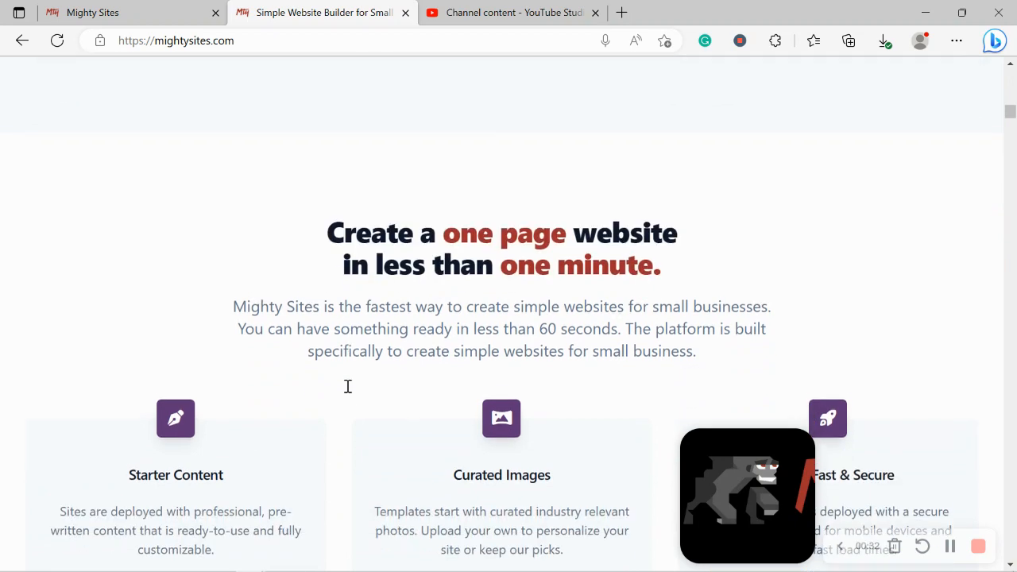
pyautogui.scroll(-1, 347, 392)
pyautogui.tripleClick(358, 386)
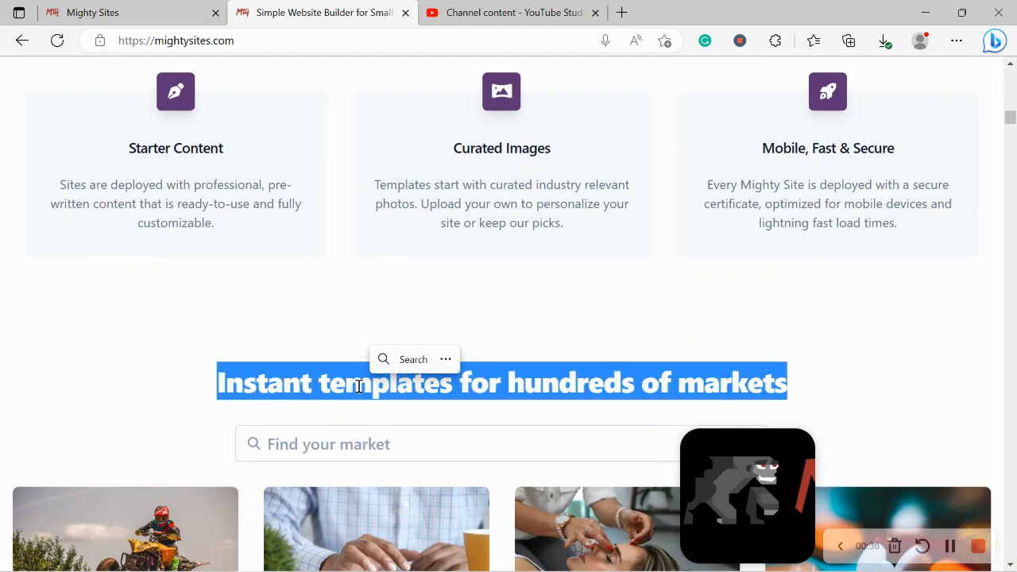
pyautogui.click(92, 12)
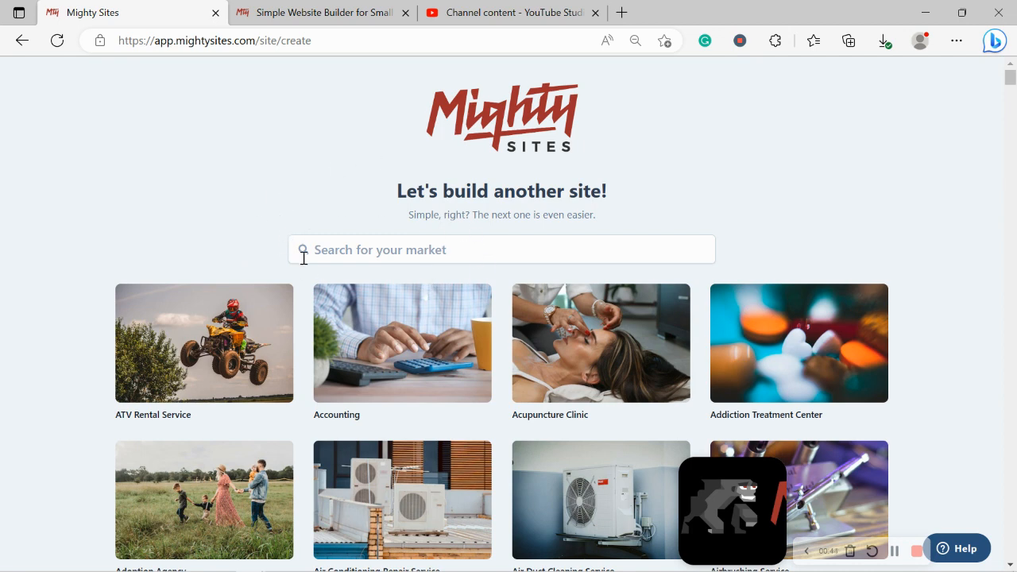
# Scroll down the market template grid and back up to the search box
pyautogui.scroll(-3, 282, 204)
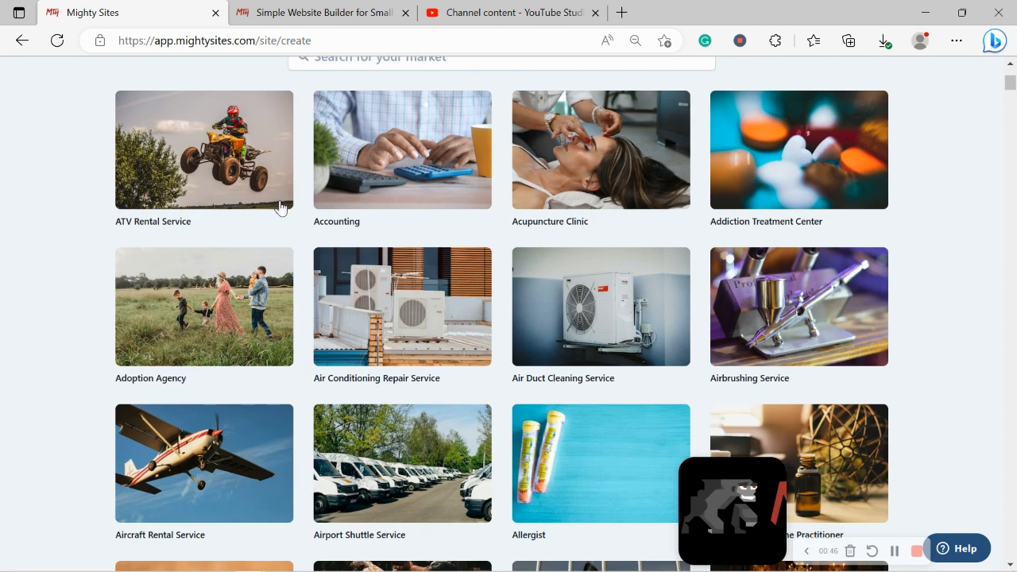
pyautogui.scroll(-6, 280, 207)
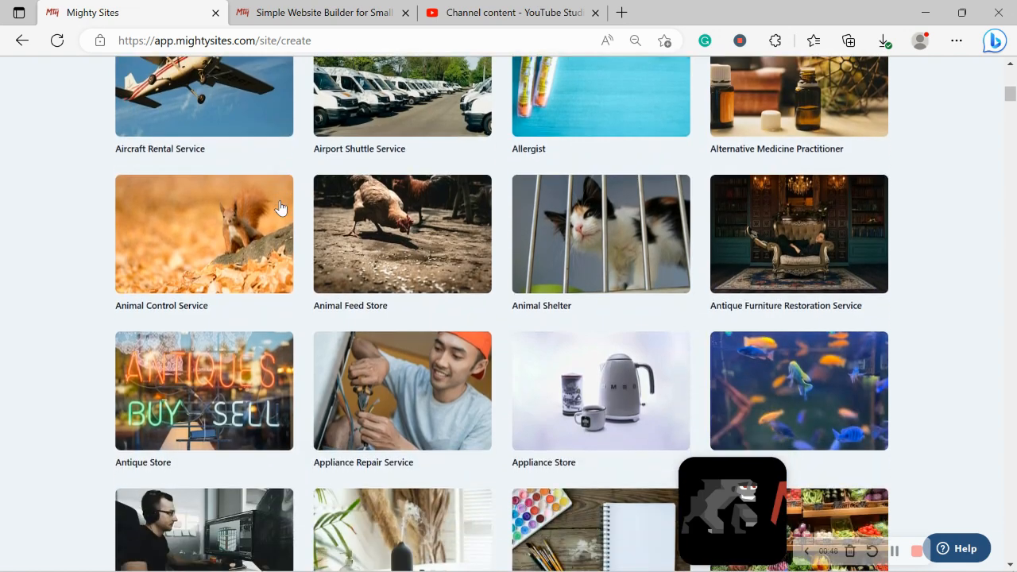
pyautogui.scroll(-4, 280, 208)
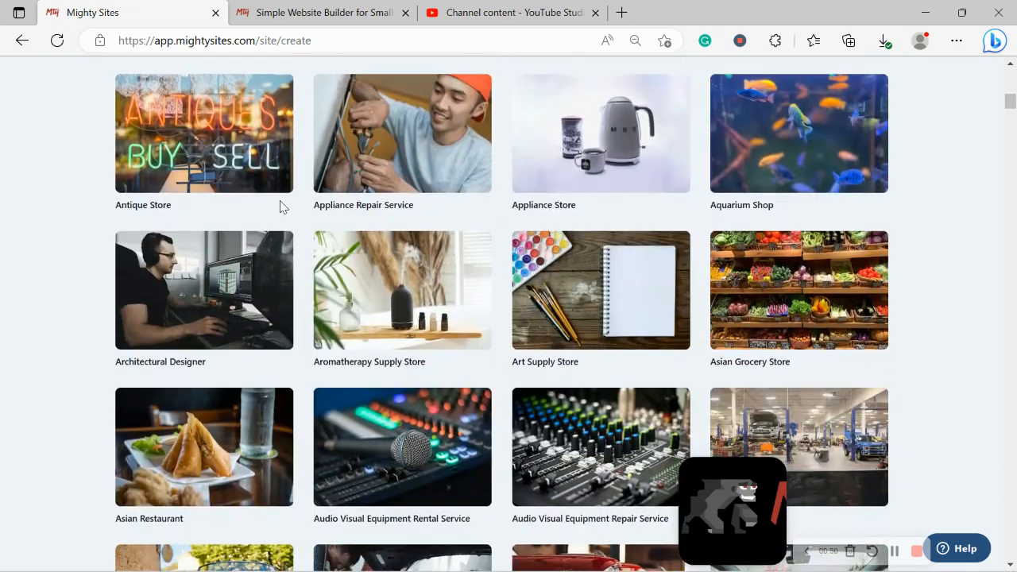
pyautogui.scroll(-4, 280, 207)
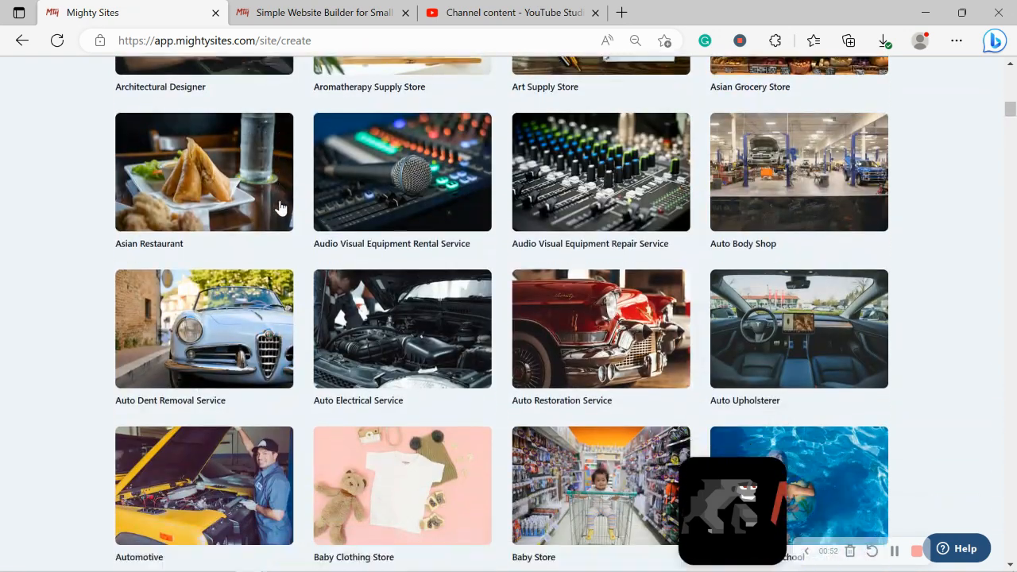
pyautogui.scroll(-3, 280, 207)
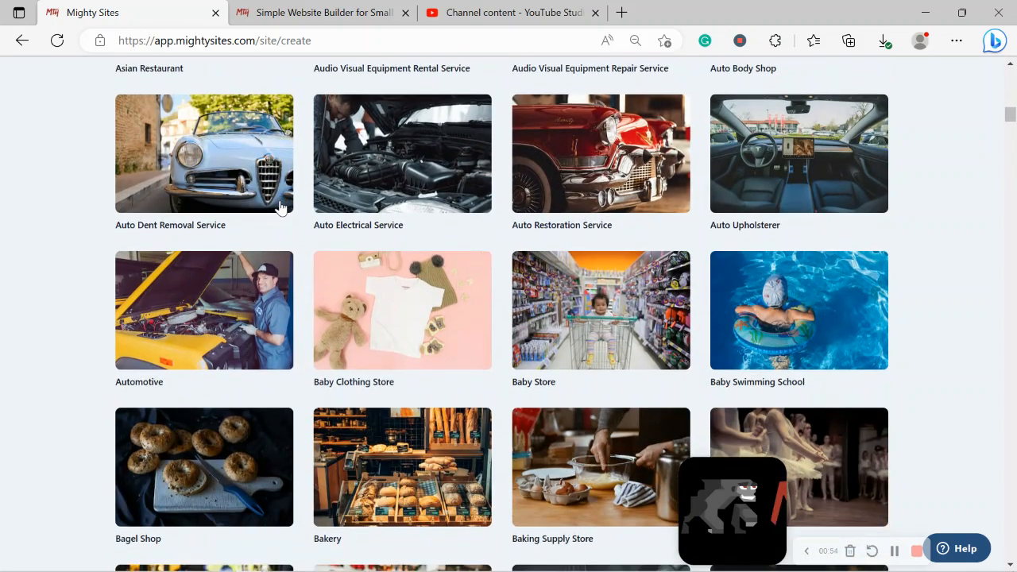
pyautogui.scroll(-2, 280, 208)
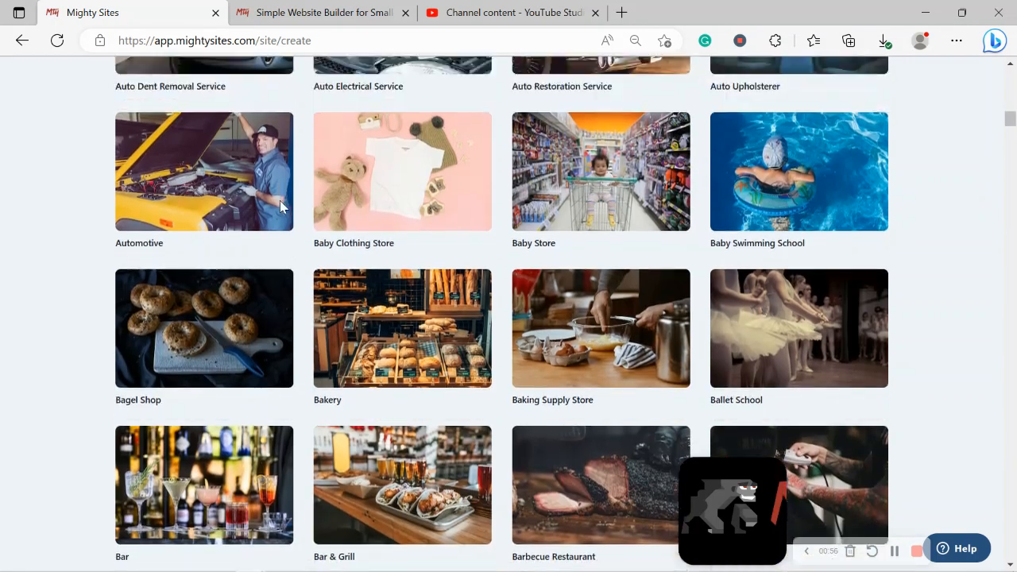
pyautogui.scroll(15, 280, 208)
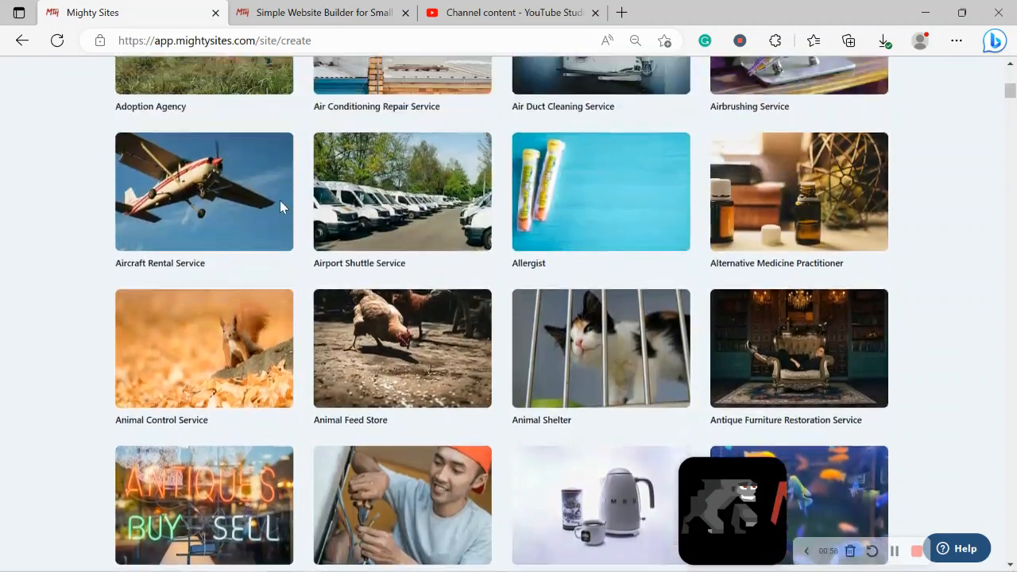
pyautogui.scroll(6, 280, 205)
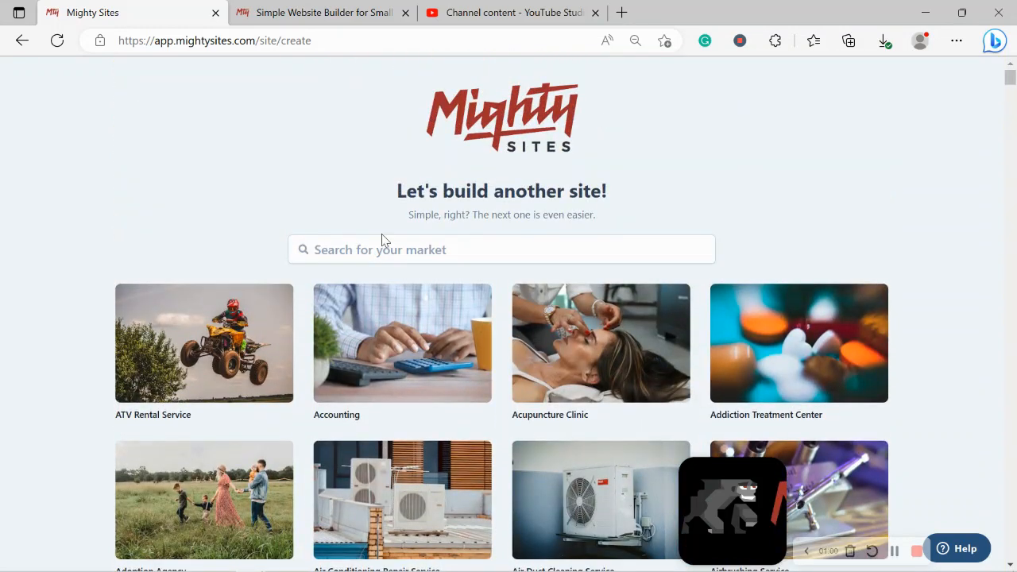
# Search the markets for 'mark' and pick the Marketing Agency template
pyautogui.click(395, 240)
pyautogui.write('ma')
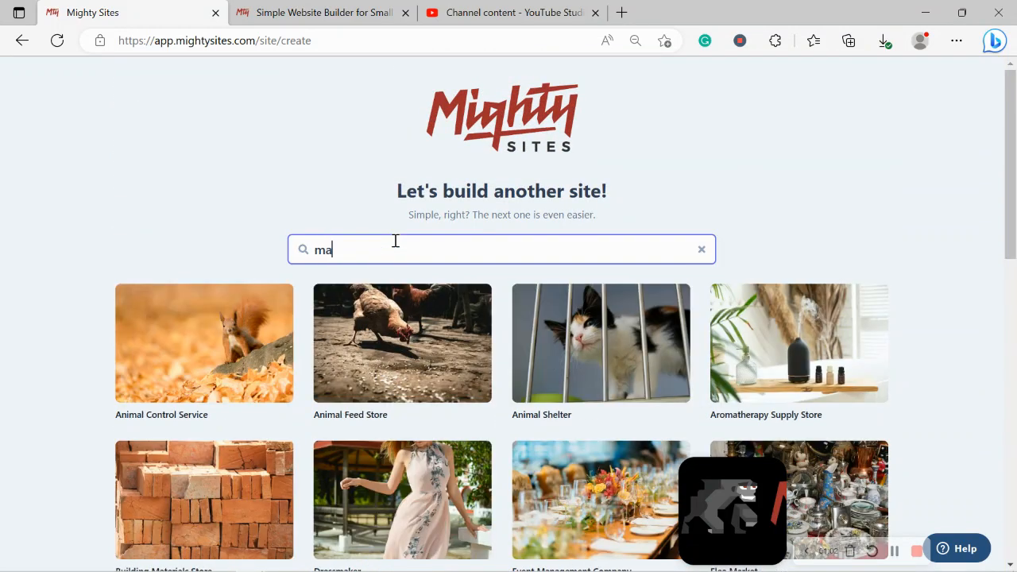
pyautogui.write('rk')
pyautogui.click(404, 388)
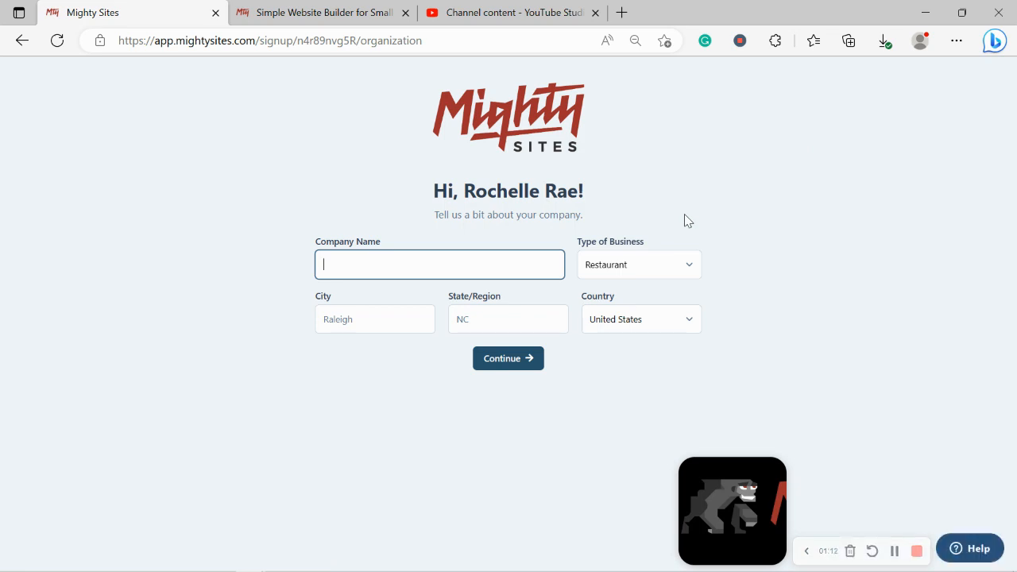
# Enter company name 'Rochelle's Marketing Solutions' and city Denver
pyautogui.write('Roch')
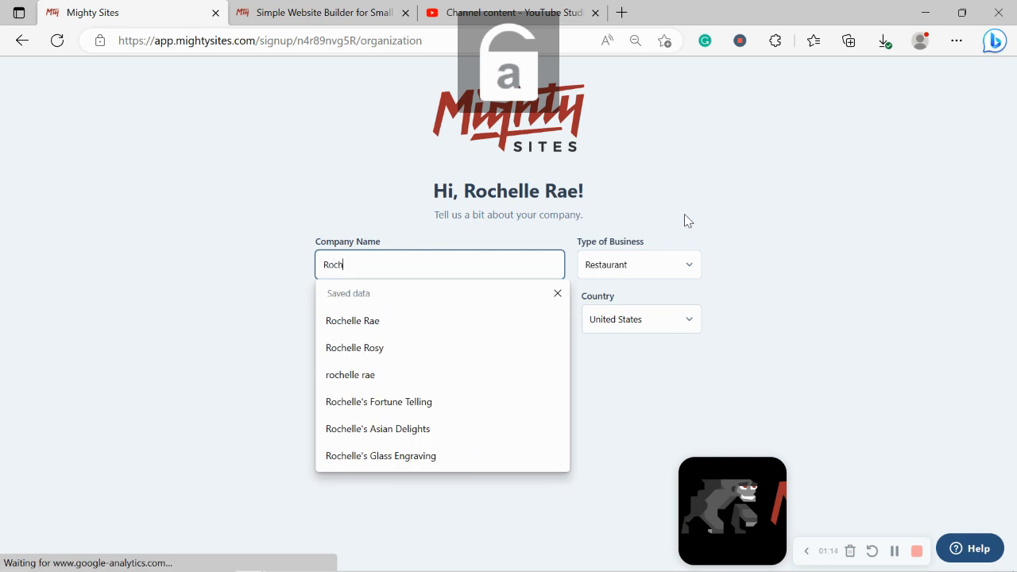
pyautogui.write("elle's Marketing So")
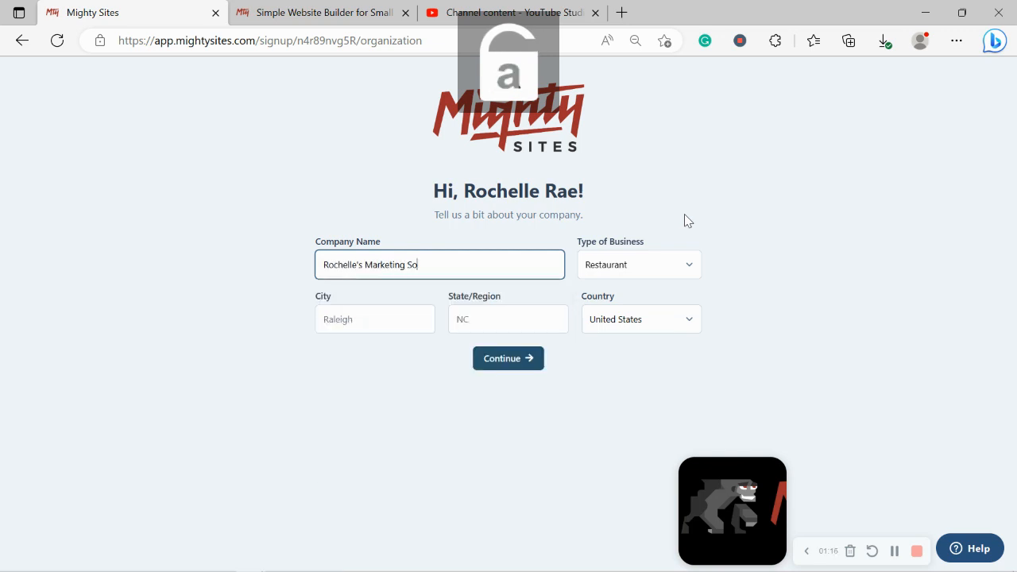
pyautogui.write('lutions')
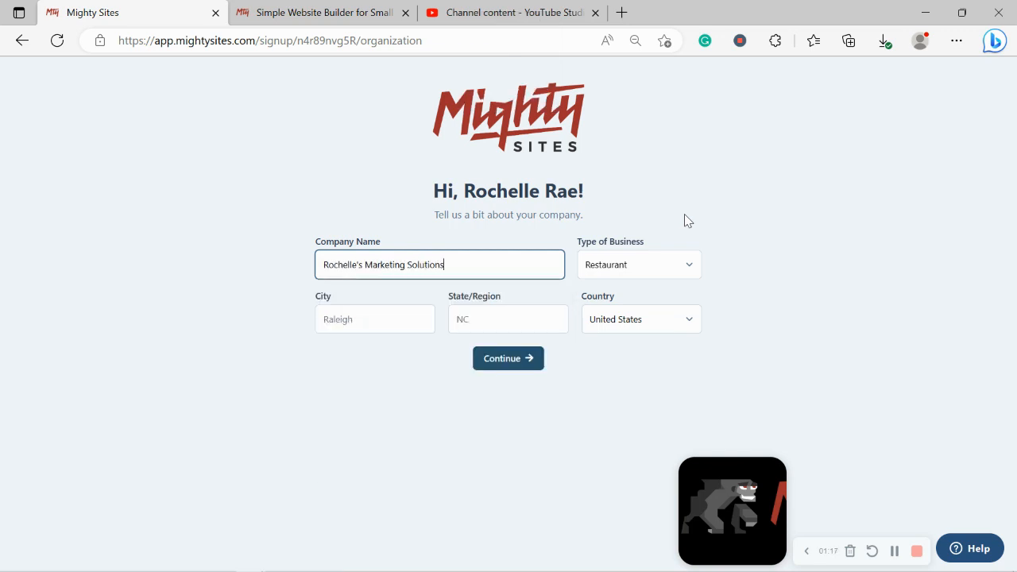
pyautogui.click(389, 311)
pyautogui.write('DAENVER')
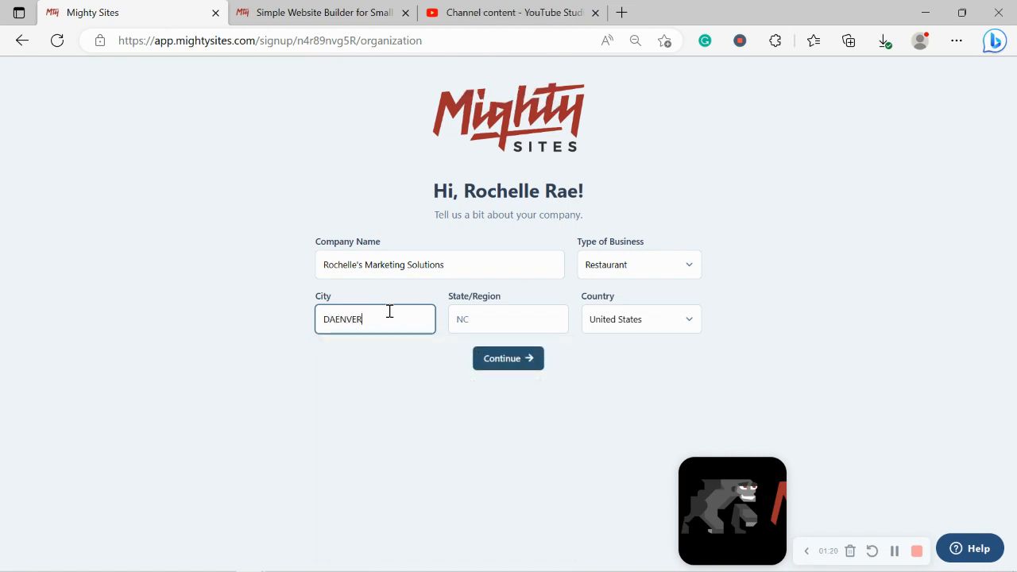
pyautogui.press('BackSpace')
pyautogui.press('BackSpace')
pyautogui.press('BackSpace')
pyautogui.write('A')
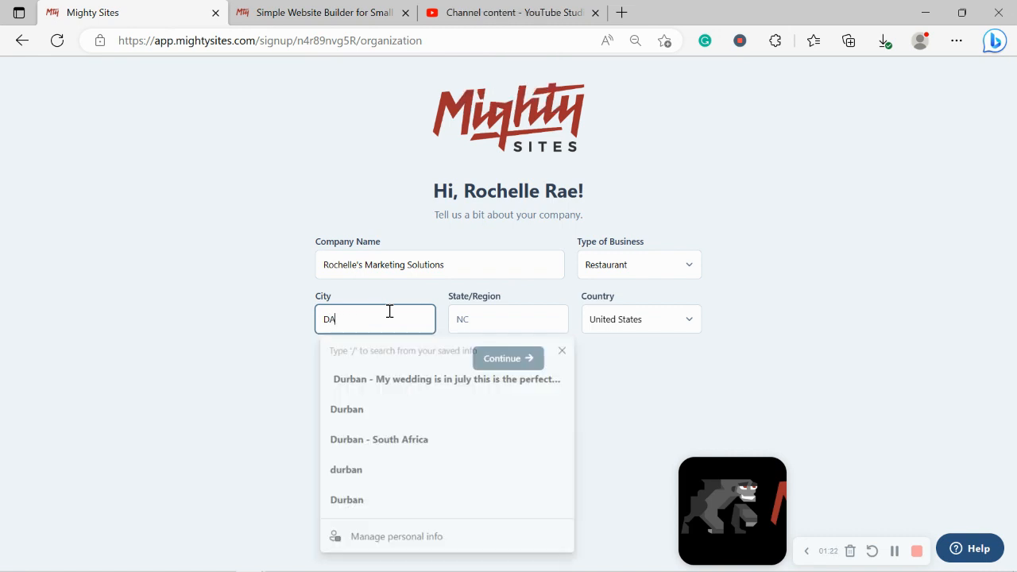
pyautogui.press('capslock')
pyautogui.press('BackSpace')
pyautogui.write('enver')
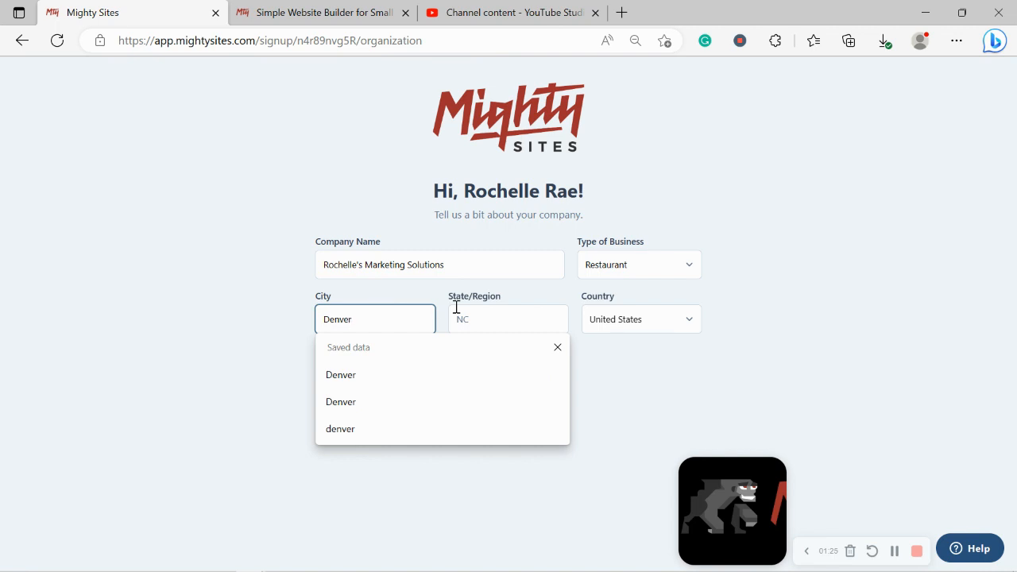
# Enter state Colorado, set the business type to Service, and continue
pyautogui.click(463, 312)
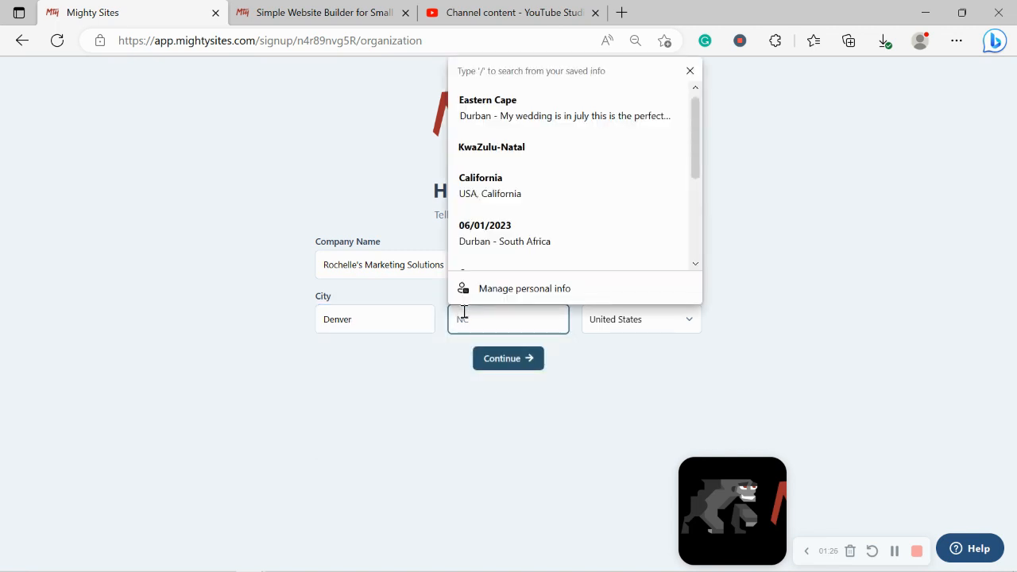
pyautogui.press('capslock')
pyautogui.write('C')
pyautogui.press('capslock')
pyautogui.write('olorado')
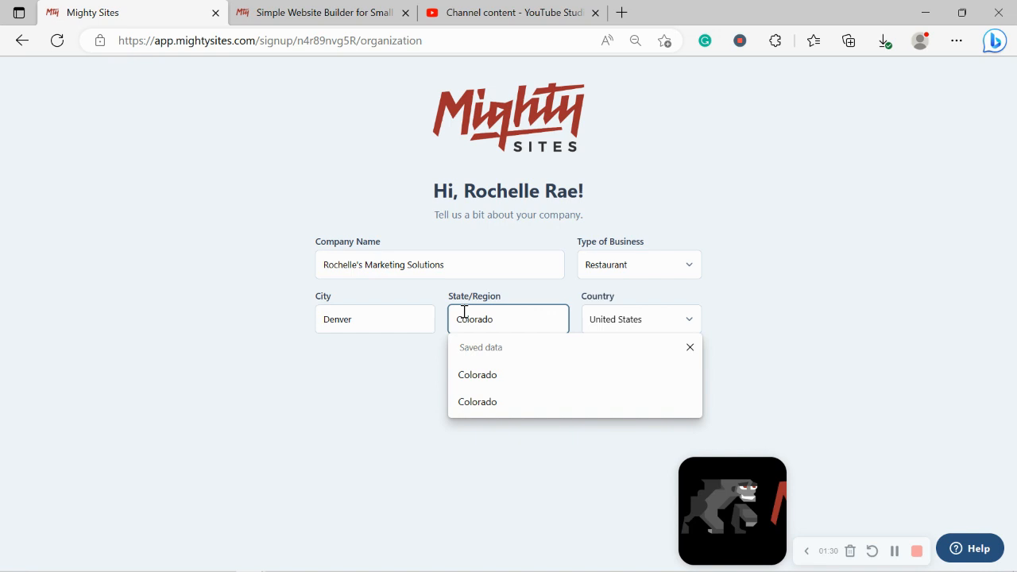
pyautogui.click(843, 193)
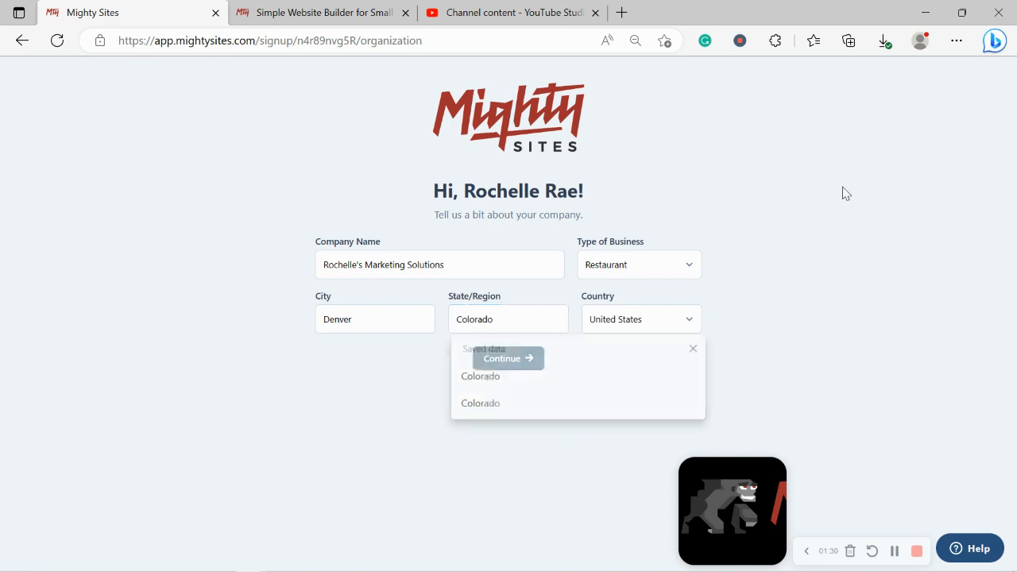
pyautogui.click(681, 264)
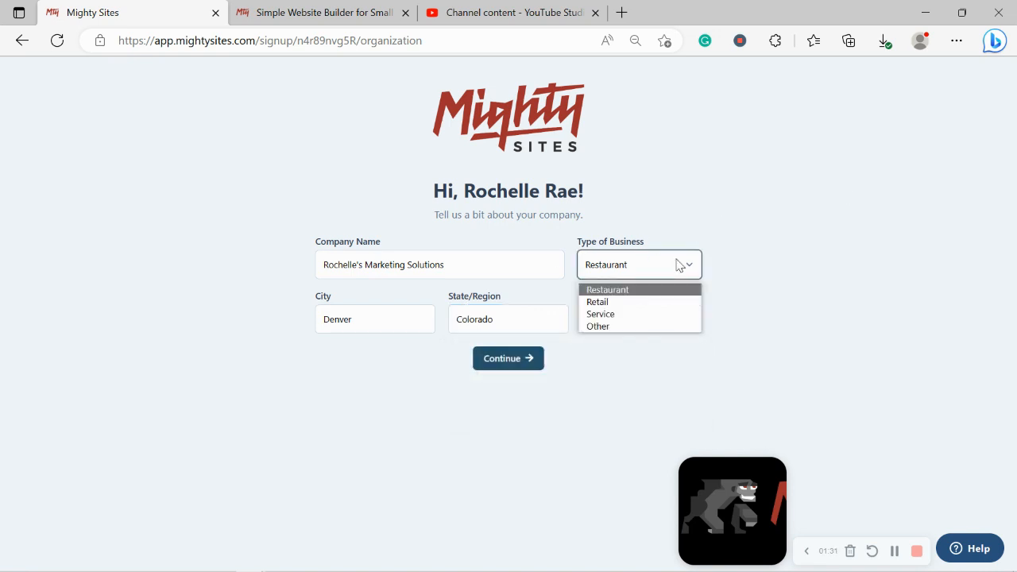
pyautogui.click(617, 314)
pyautogui.click(538, 365)
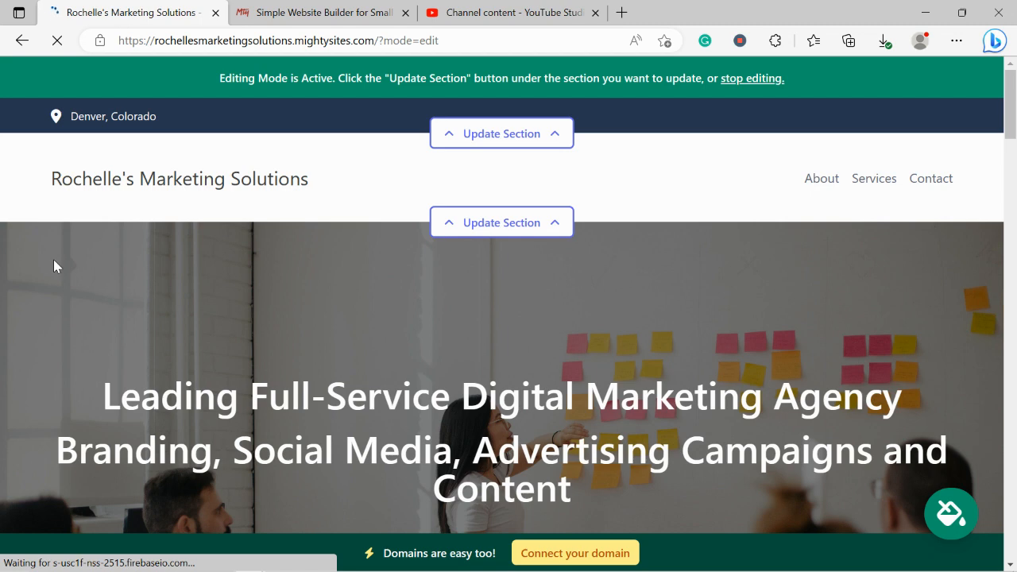
# Scroll through the generated marketing agency site's sections in the editor
pyautogui.scroll(-6, 53, 259)
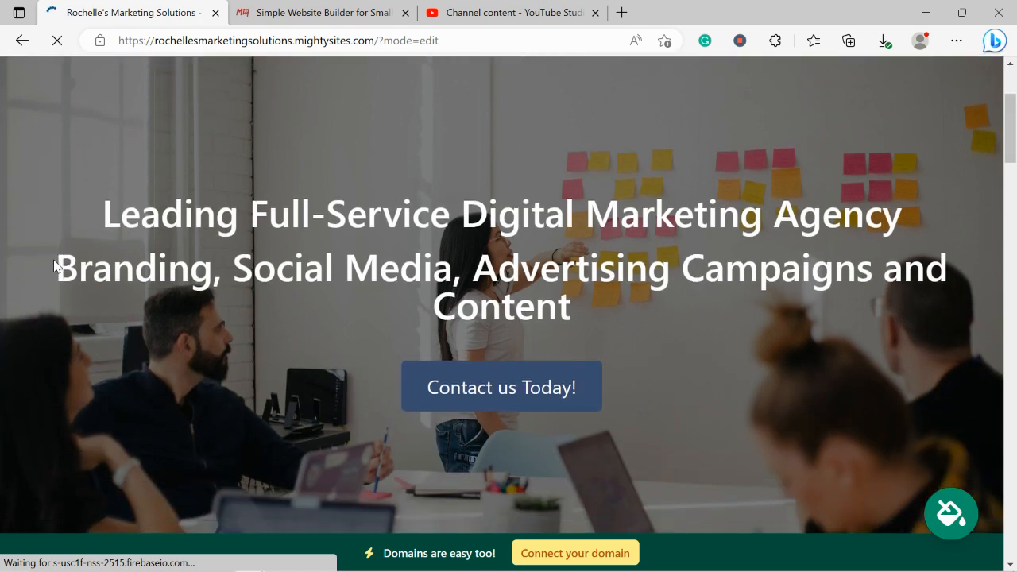
pyautogui.scroll(-6, 54, 260)
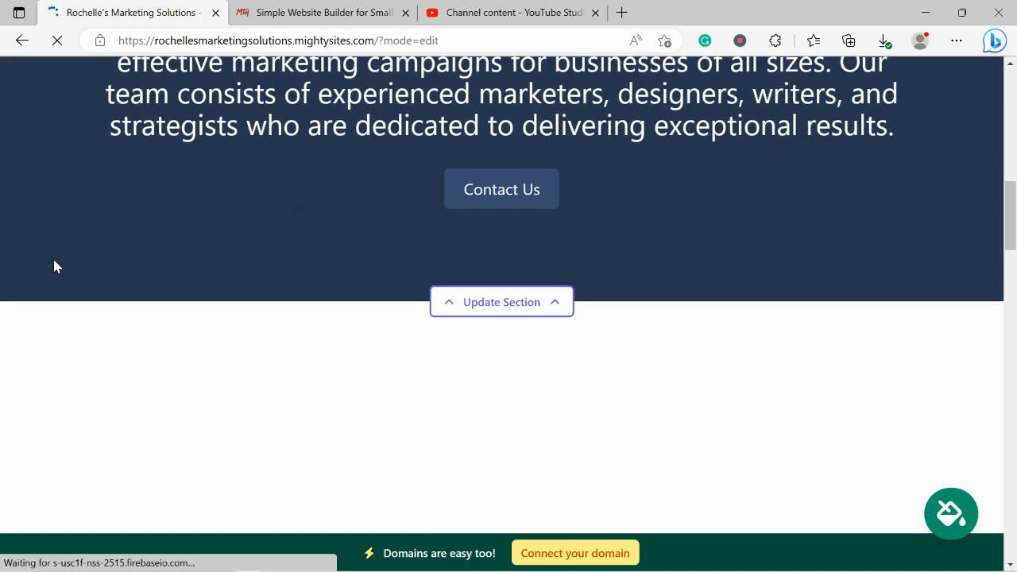
pyautogui.scroll(-1, 53, 267)
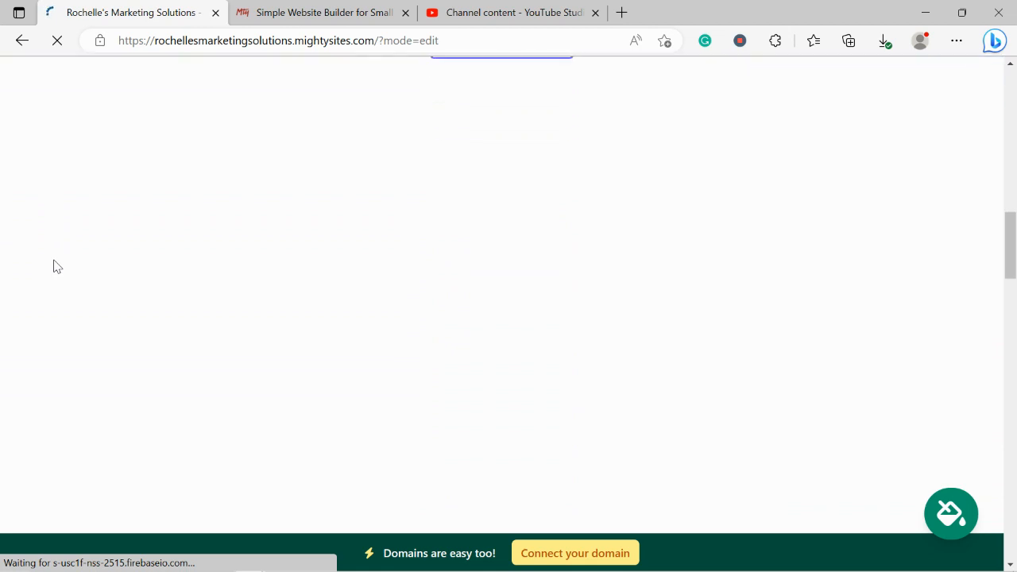
pyautogui.scroll(1, 53, 267)
pyautogui.scroll(-4, 53, 267)
pyautogui.scroll(-4, 54, 267)
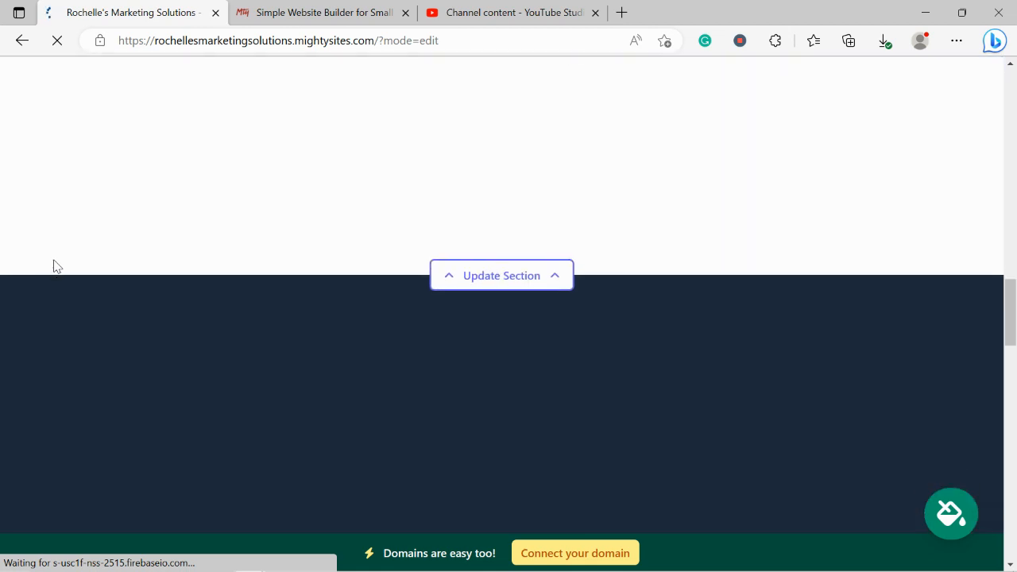
pyautogui.scroll(1, 54, 267)
pyautogui.scroll(8, 53, 267)
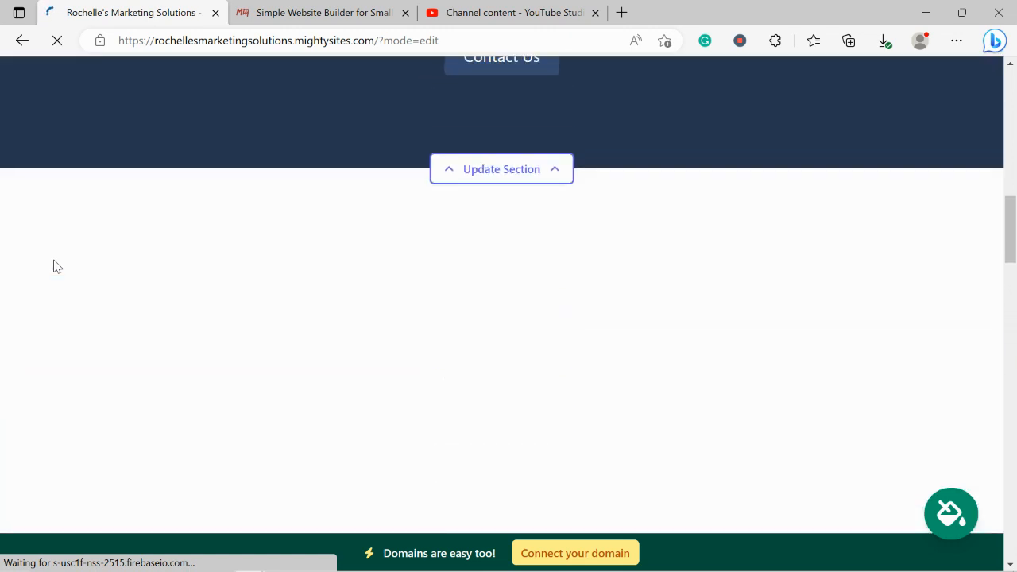
pyautogui.scroll(-7, 53, 267)
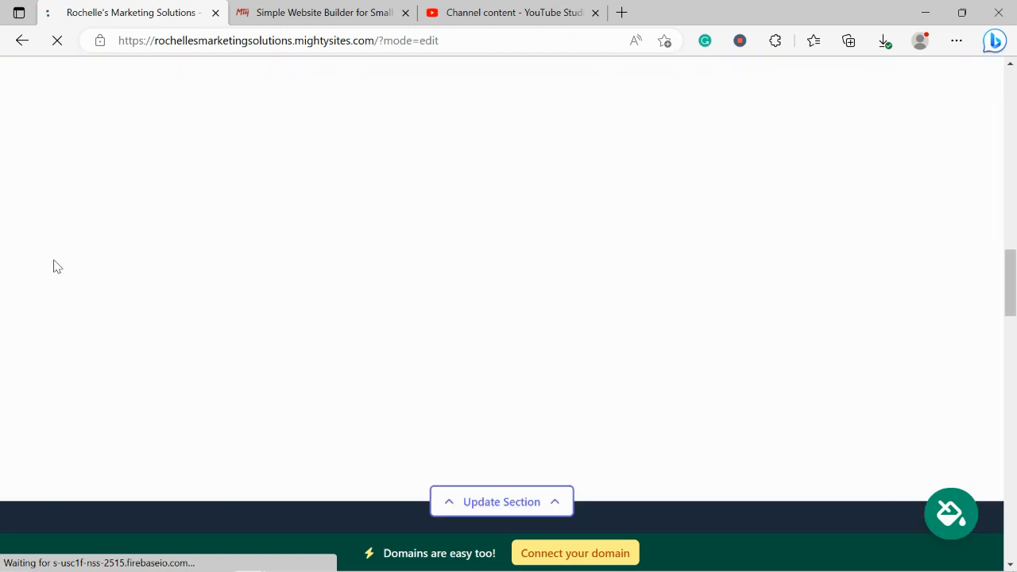
pyautogui.scroll(-3, 56, 267)
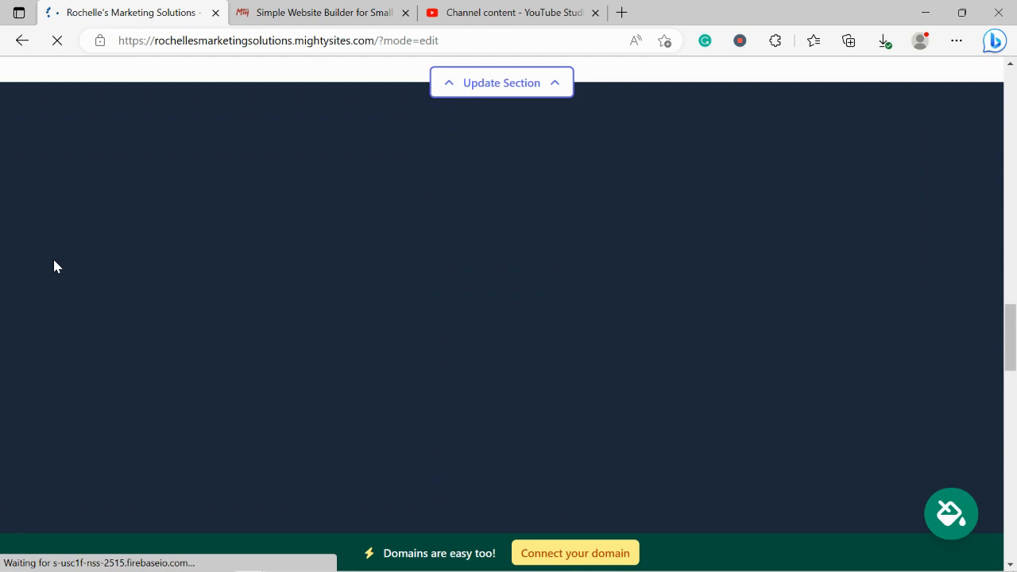
pyautogui.scroll(-6, 53, 267)
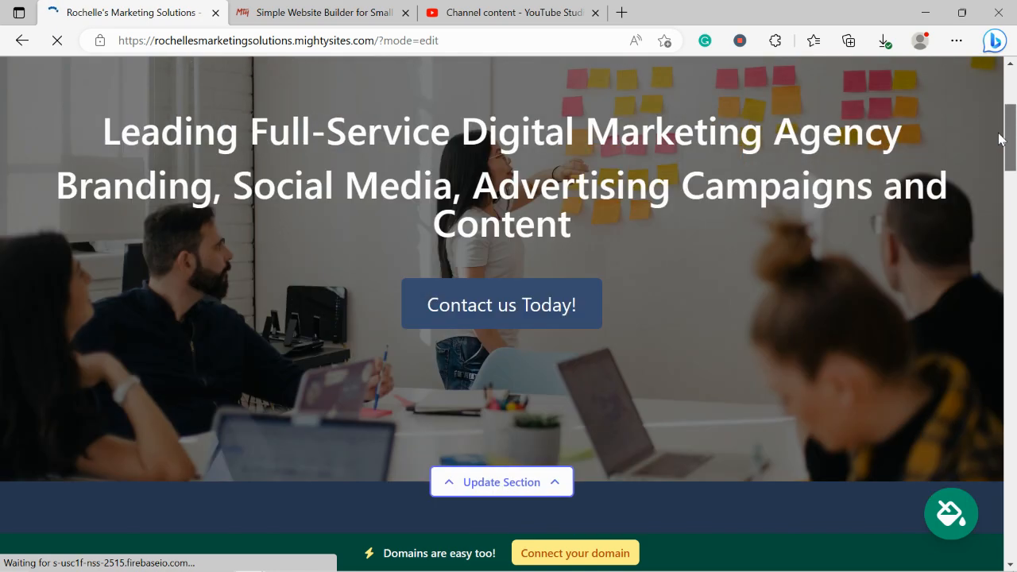
pyautogui.moveTo(1010, 396); pyautogui.dragTo(1010, 138)
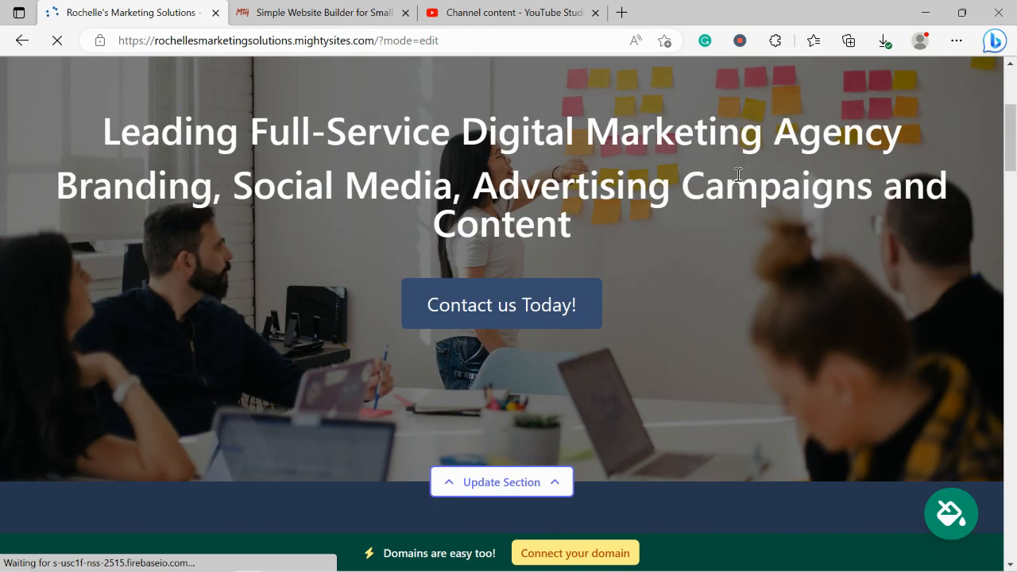
pyautogui.scroll(-4, 372, 354)
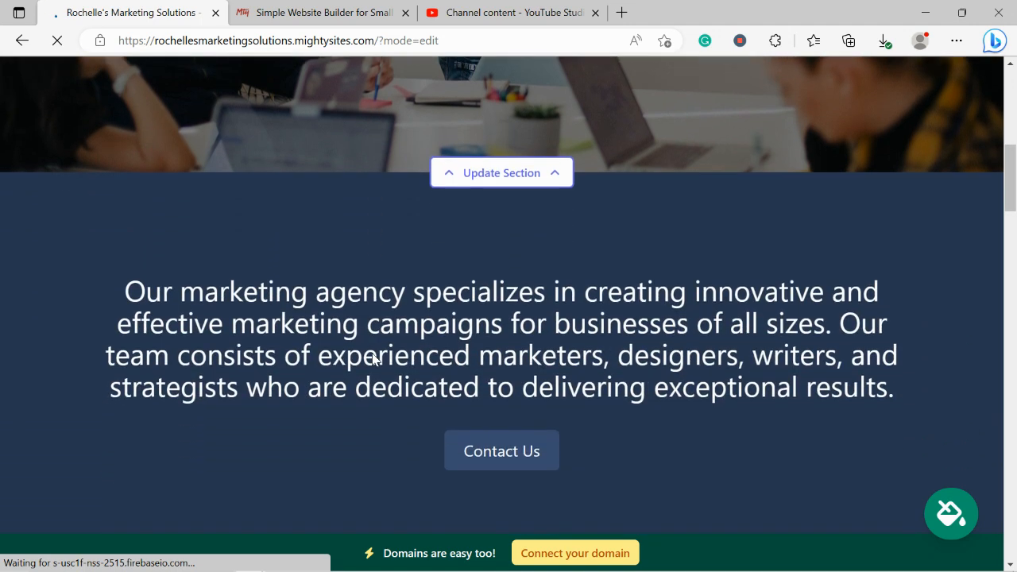
pyautogui.scroll(-3, 372, 359)
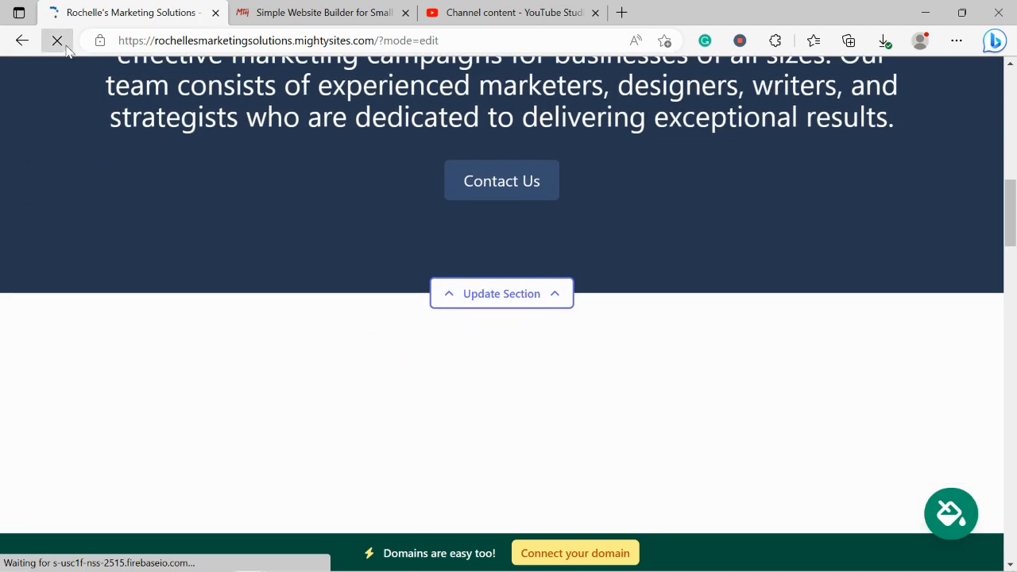
pyautogui.scroll(-5, 413, 202)
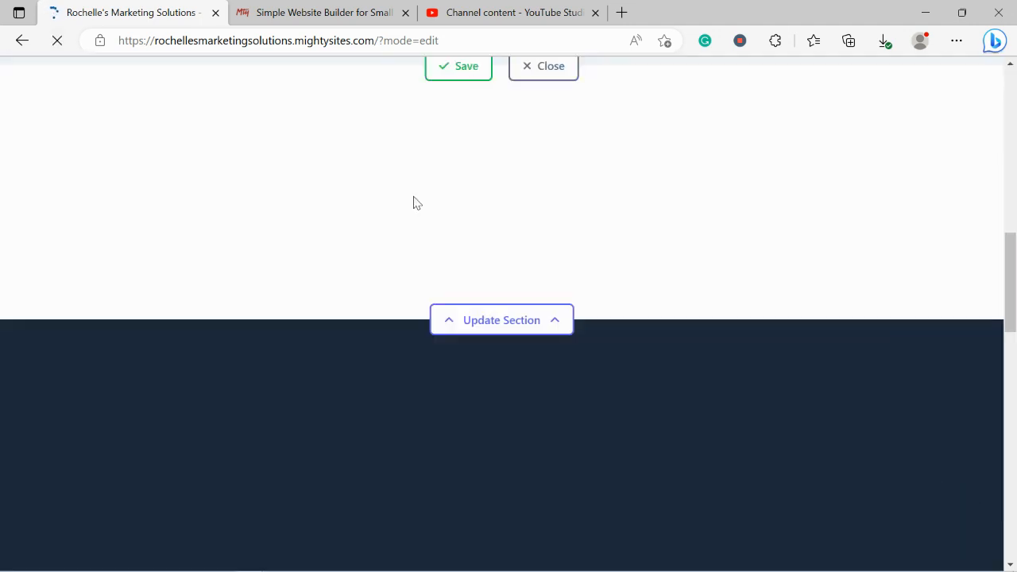
pyautogui.moveTo(1010, 270); pyautogui.dragTo(1011, 62)
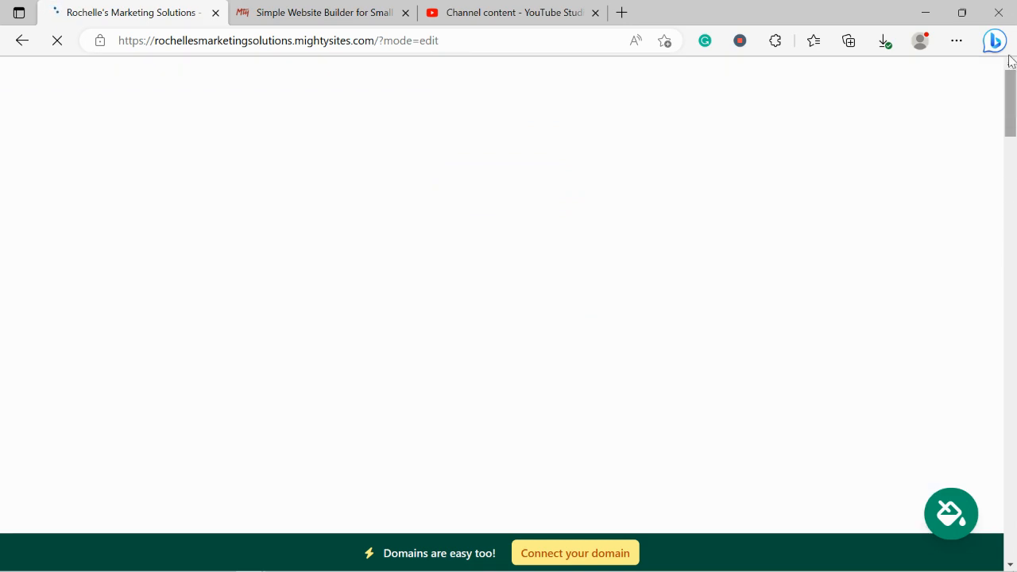
pyautogui.scroll(-1, 497, 208)
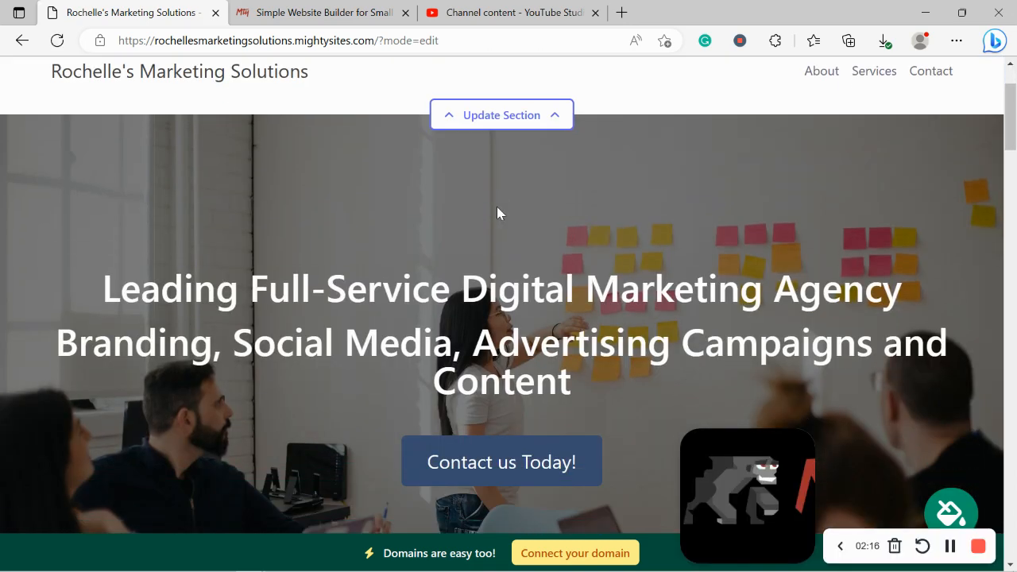
pyautogui.scroll(-10, 497, 208)
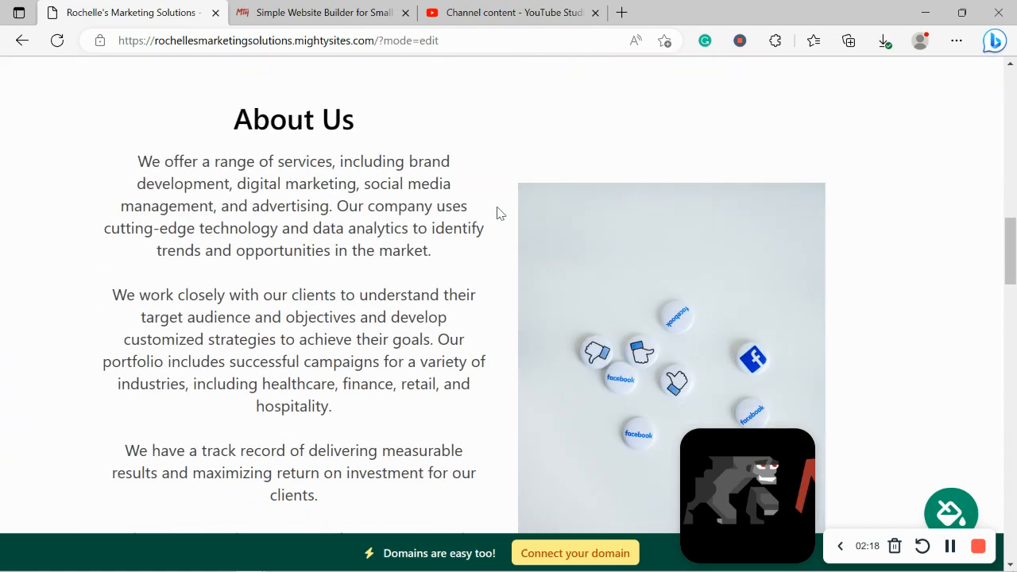
pyautogui.scroll(12, 497, 208)
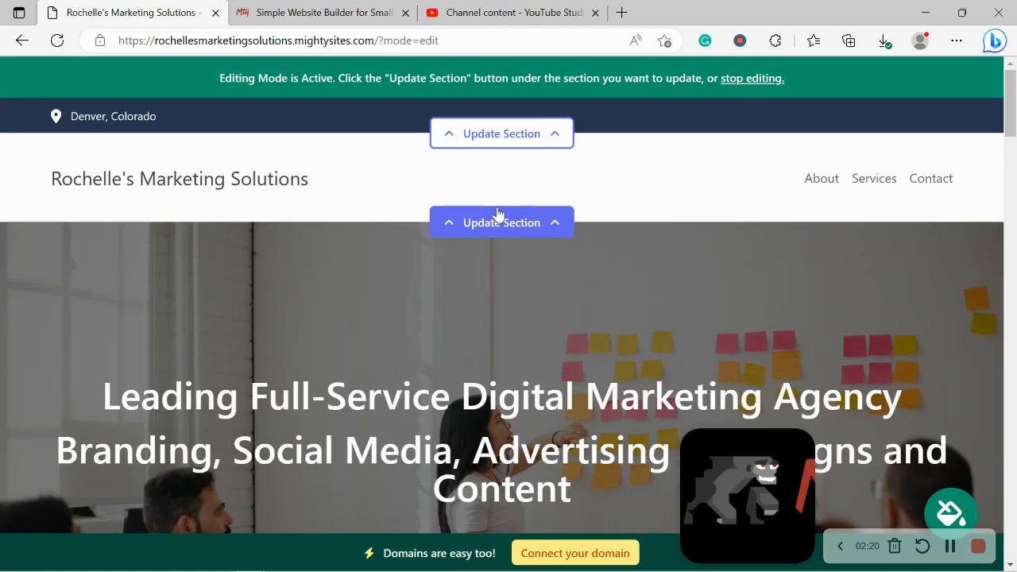
pyautogui.scroll(-5, 497, 213)
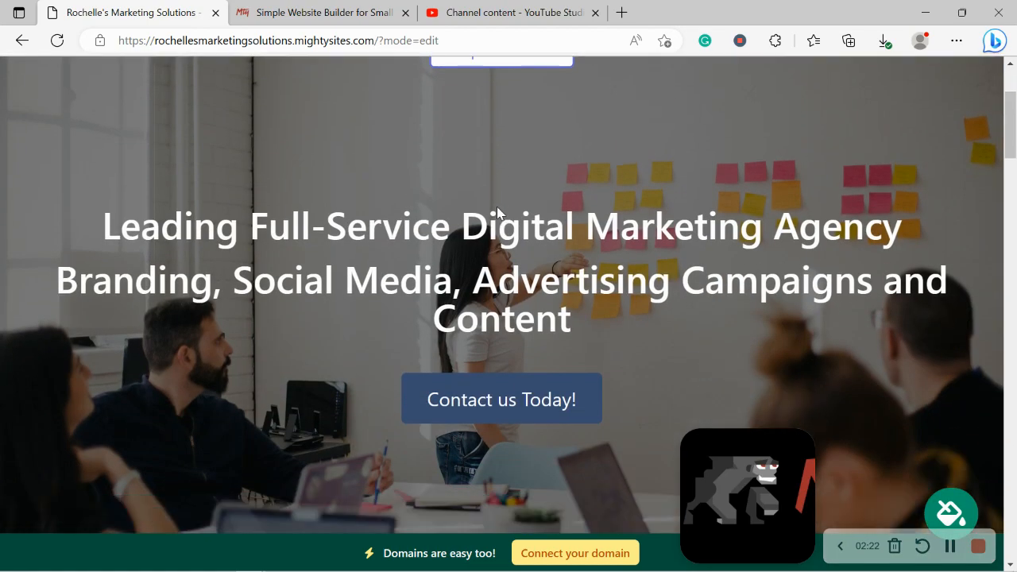
pyautogui.scroll(-4, 498, 212)
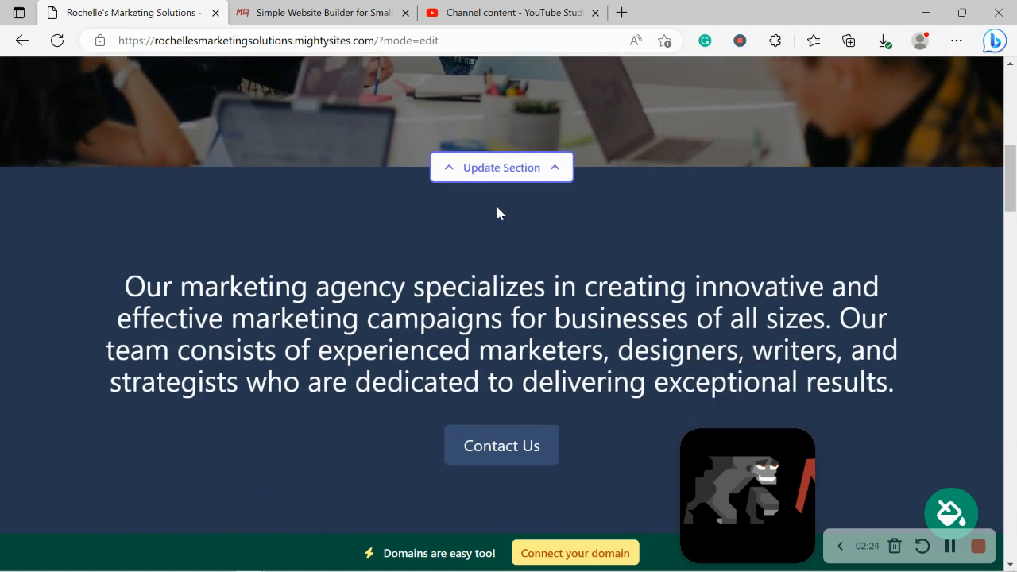
pyautogui.scroll(-5, 497, 208)
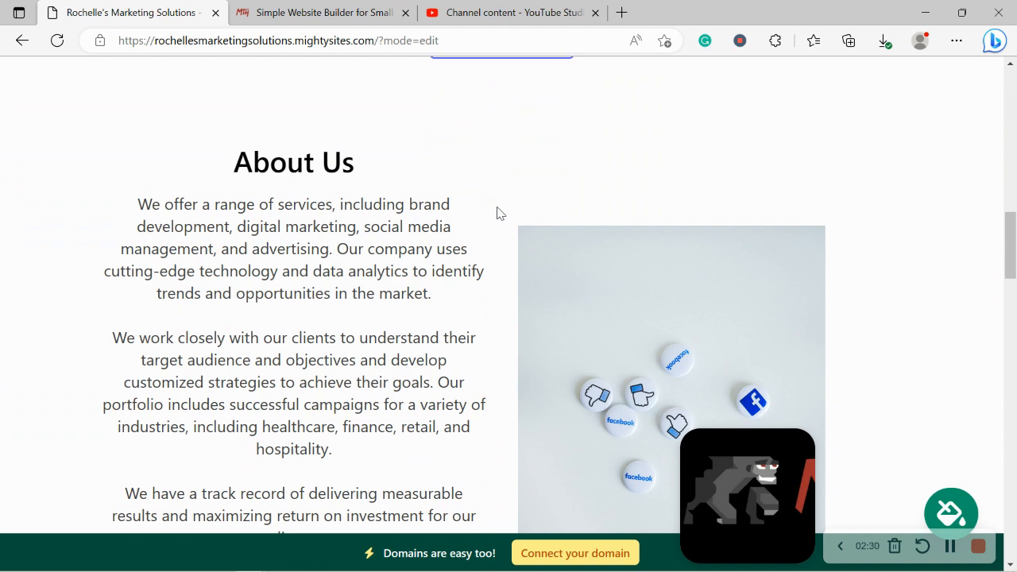
pyautogui.scroll(-2, 496, 213)
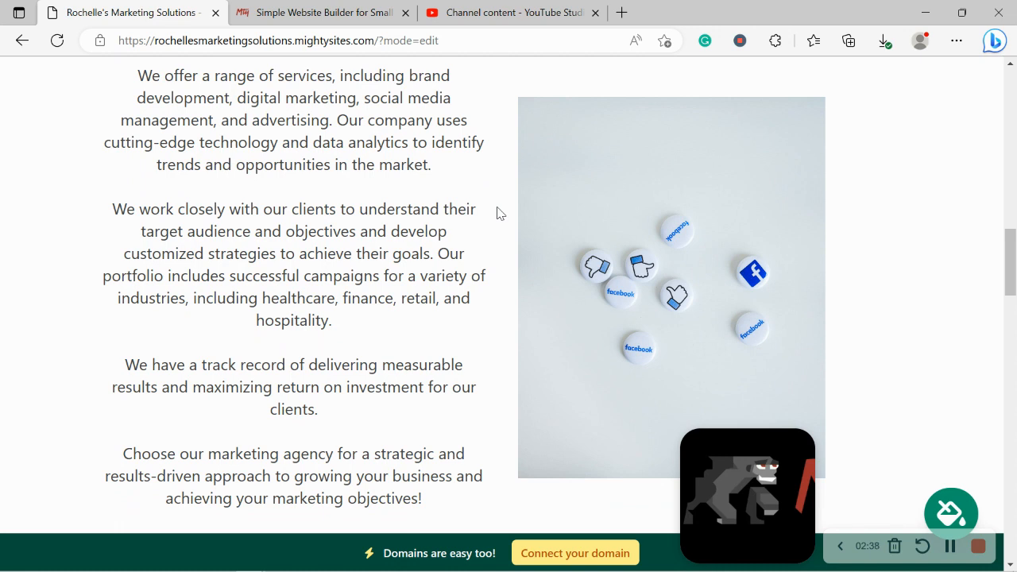
pyautogui.scroll(-1, 497, 213)
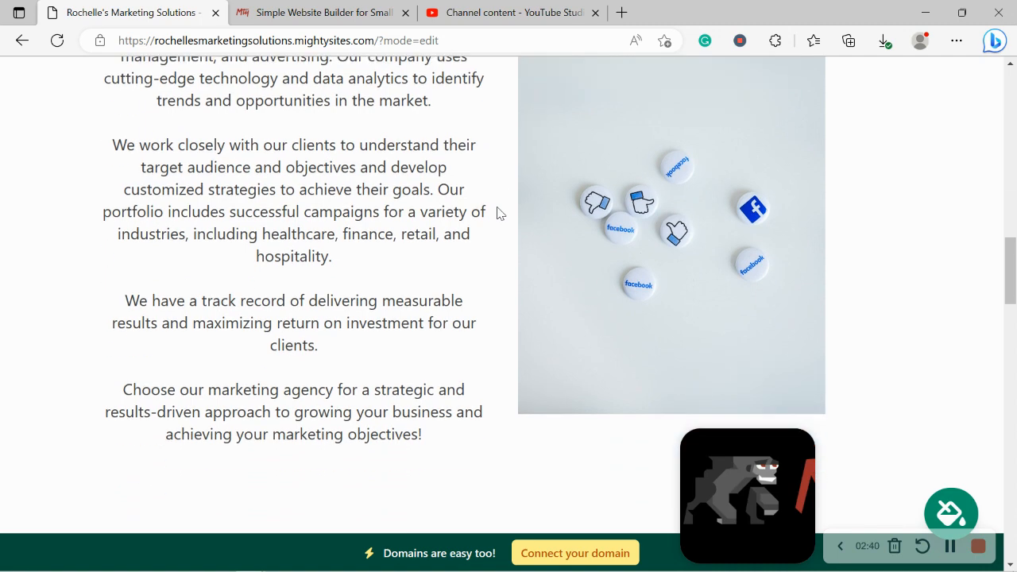
pyautogui.moveTo(78, 103); pyautogui.dragTo(418, 425)
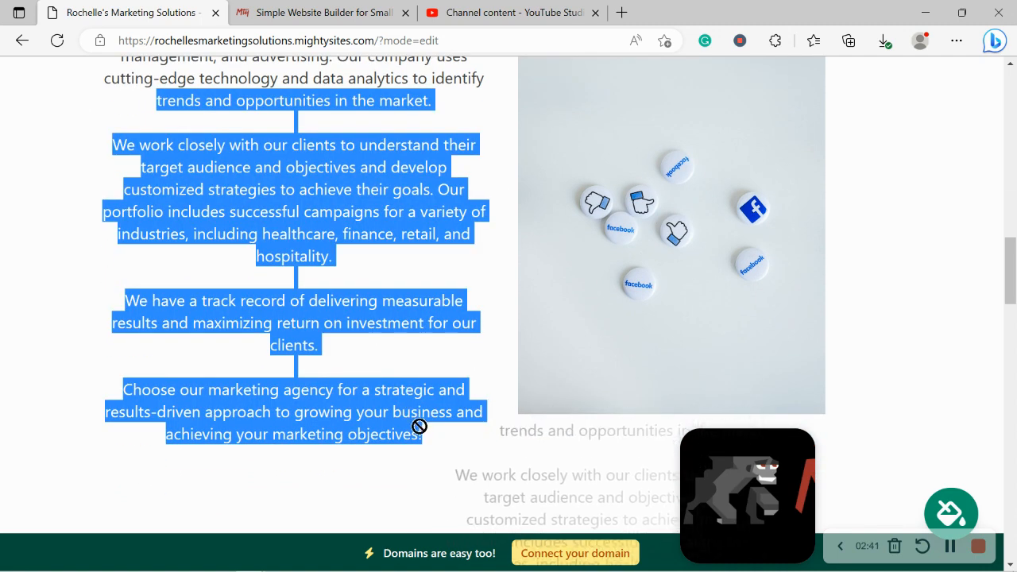
pyautogui.click(356, 434)
pyautogui.scroll(-2, 454, 482)
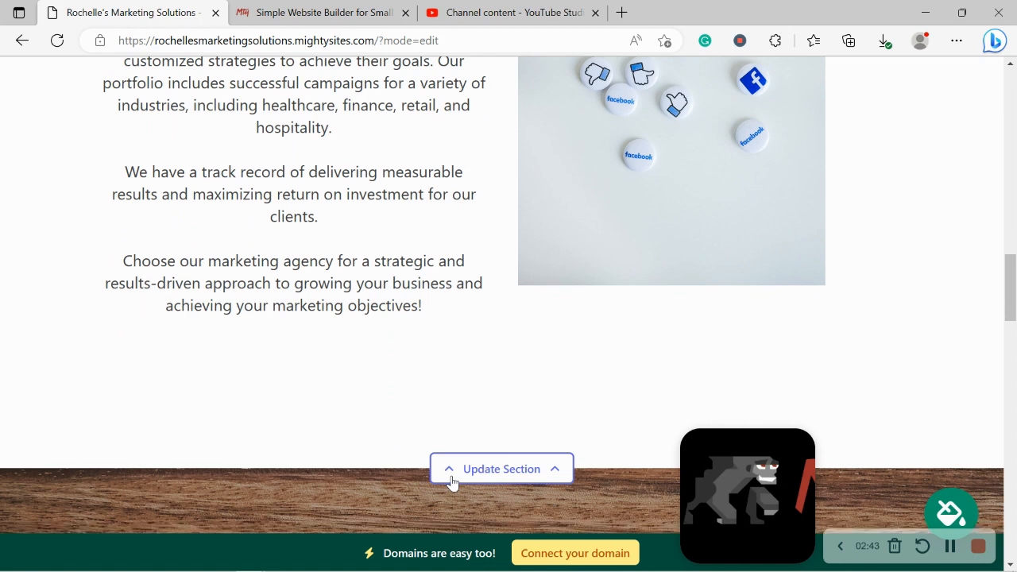
pyautogui.scroll(-5, 451, 483)
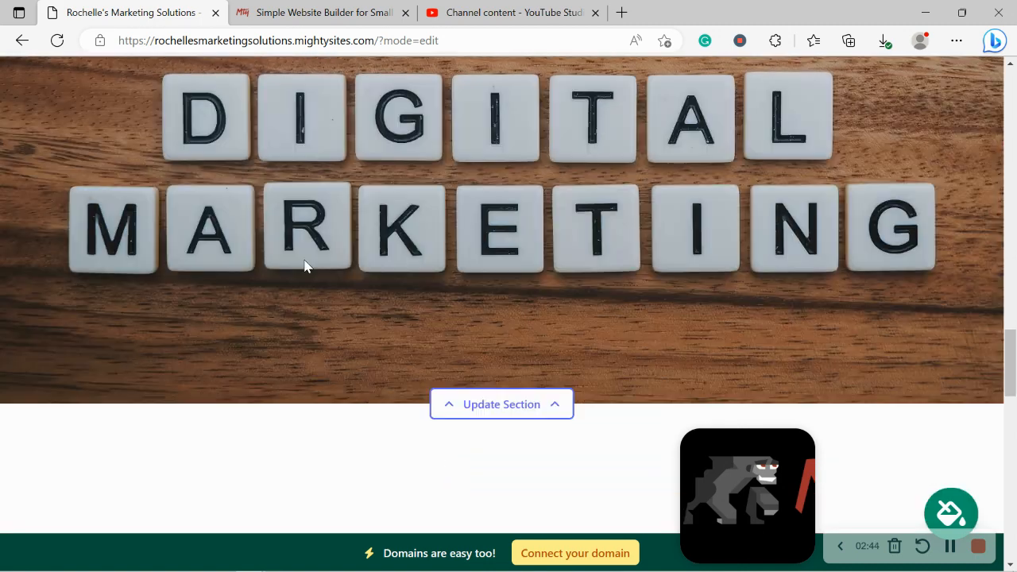
pyautogui.scroll(1, 305, 266)
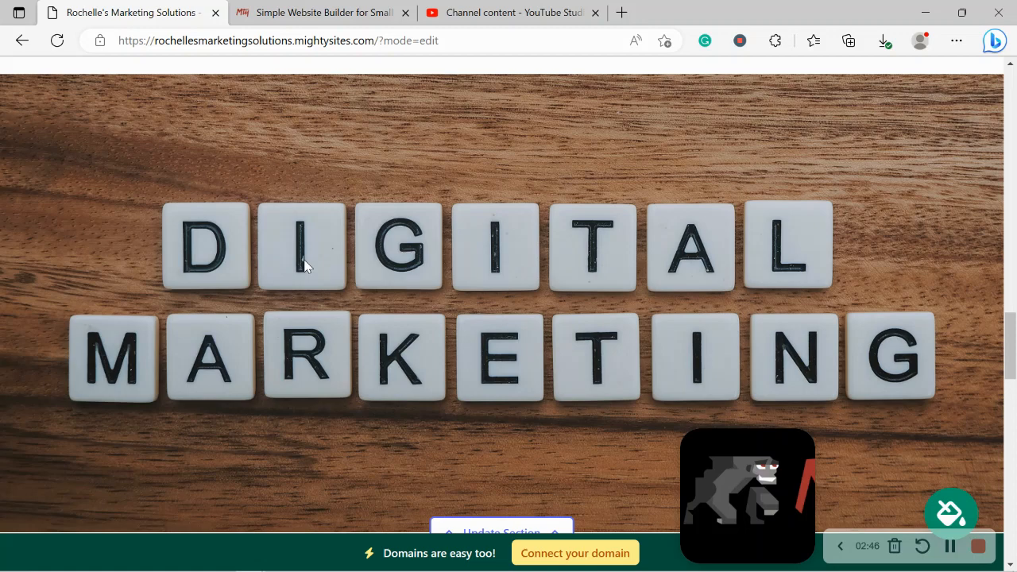
pyautogui.scroll(-3, 307, 266)
pyautogui.scroll(-2, 307, 267)
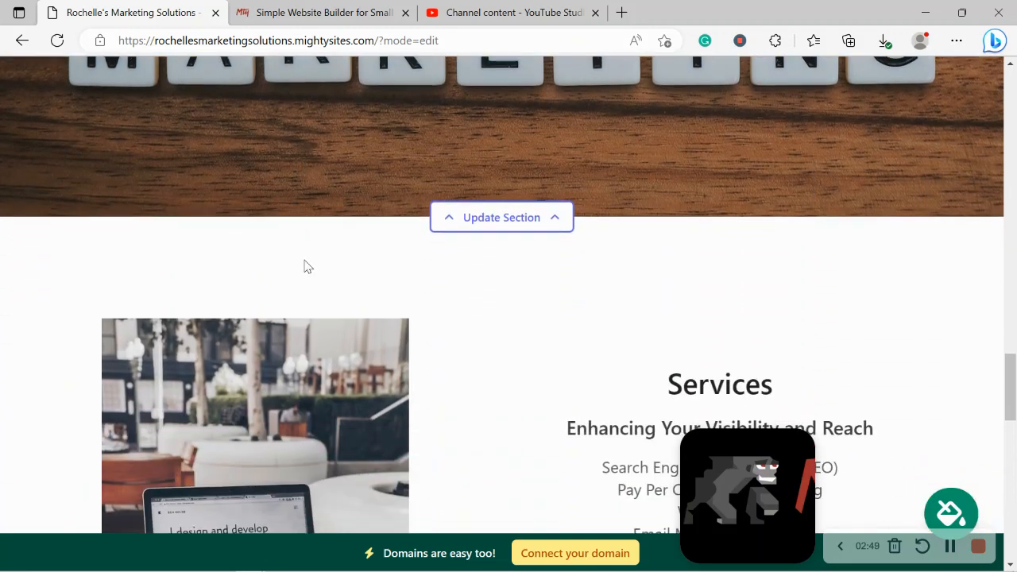
pyautogui.scroll(-3, 308, 266)
pyautogui.scroll(-1, 307, 266)
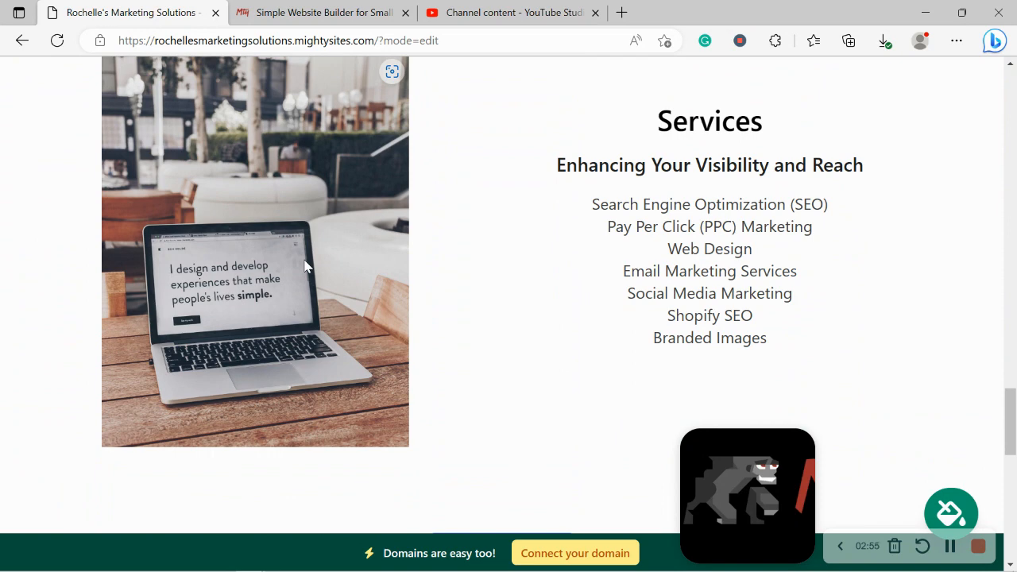
pyautogui.scroll(-9, 305, 266)
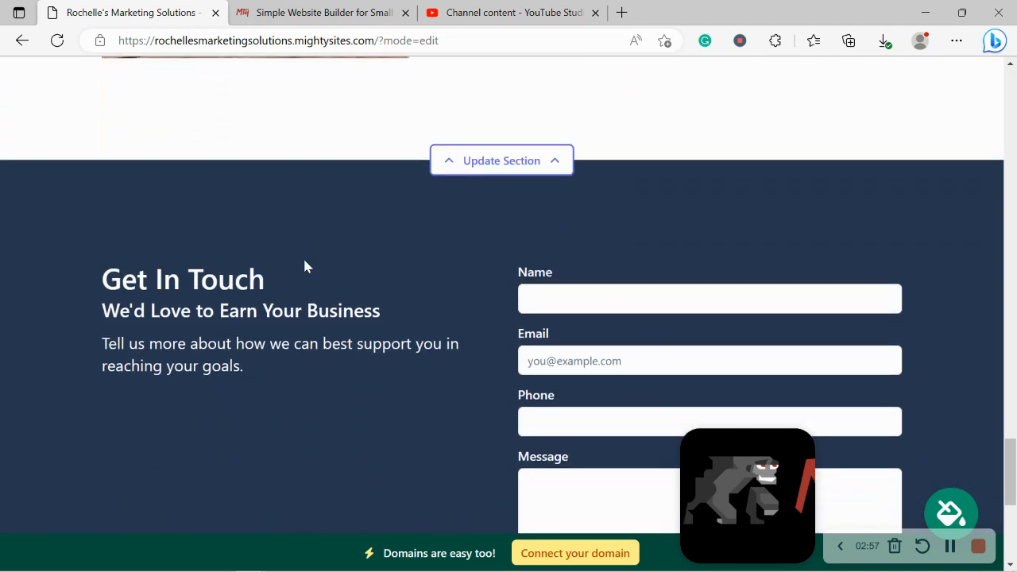
pyautogui.scroll(-3, 305, 266)
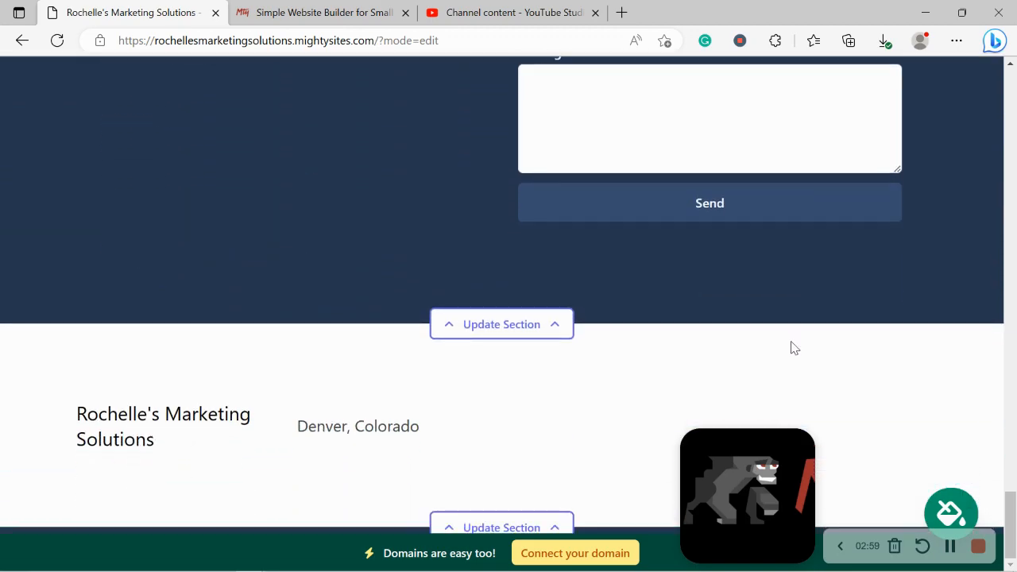
pyautogui.moveTo(1010, 513); pyautogui.dragTo(1009, 87)
# Enter the organization email and business phone number, and show the email on the site
pyautogui.click(520, 136)
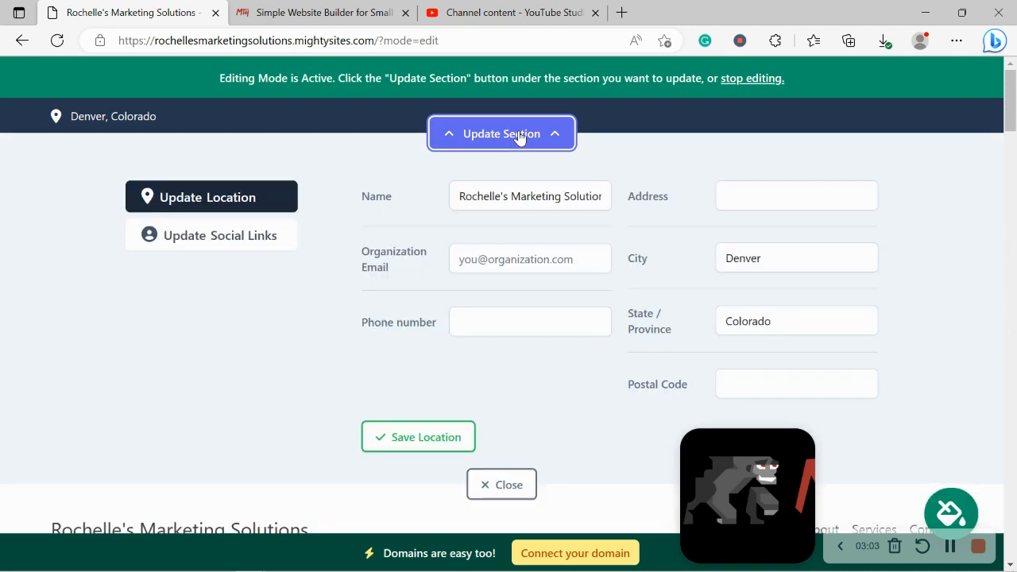
pyautogui.click(550, 248)
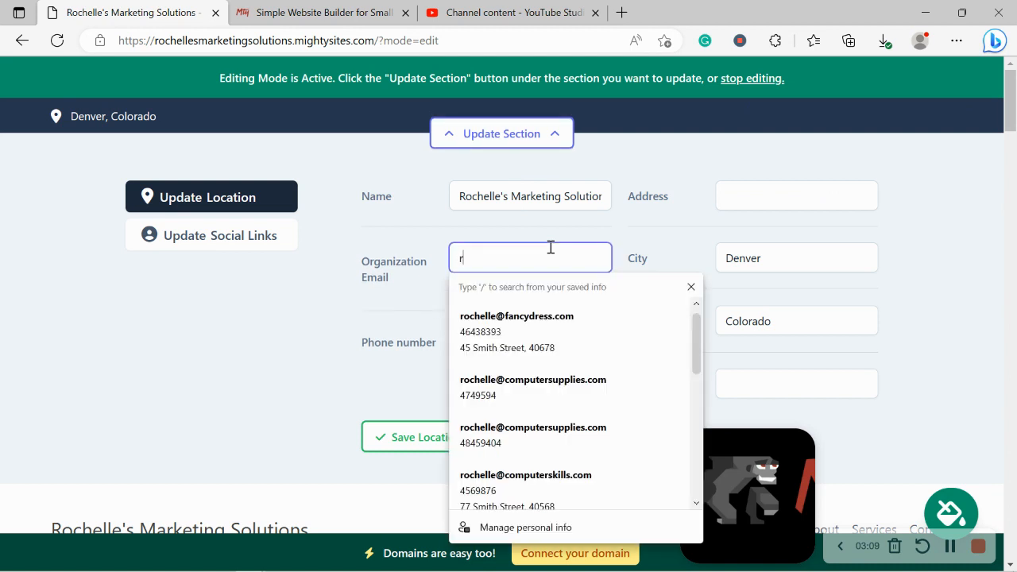
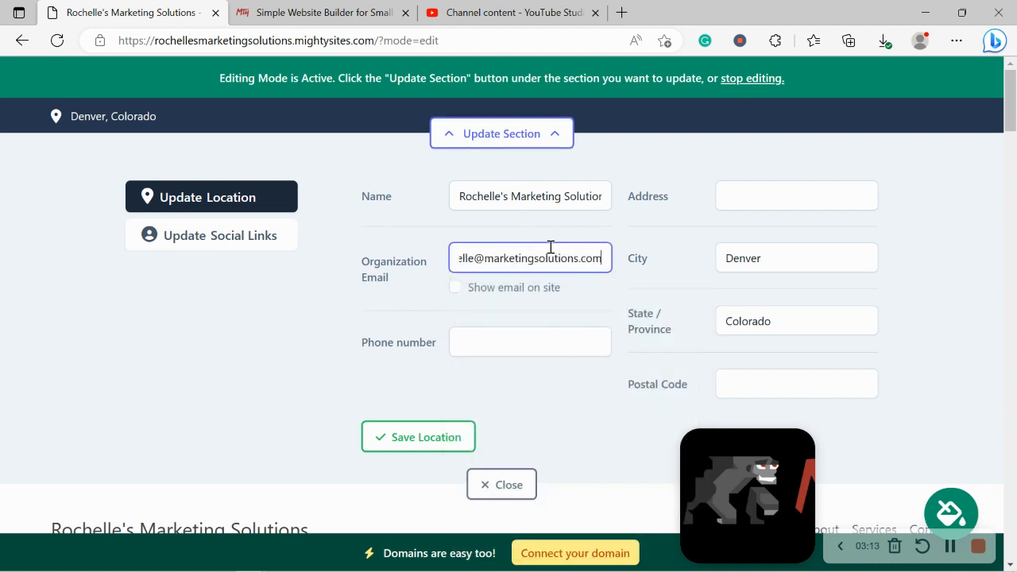
pyautogui.click(547, 335)
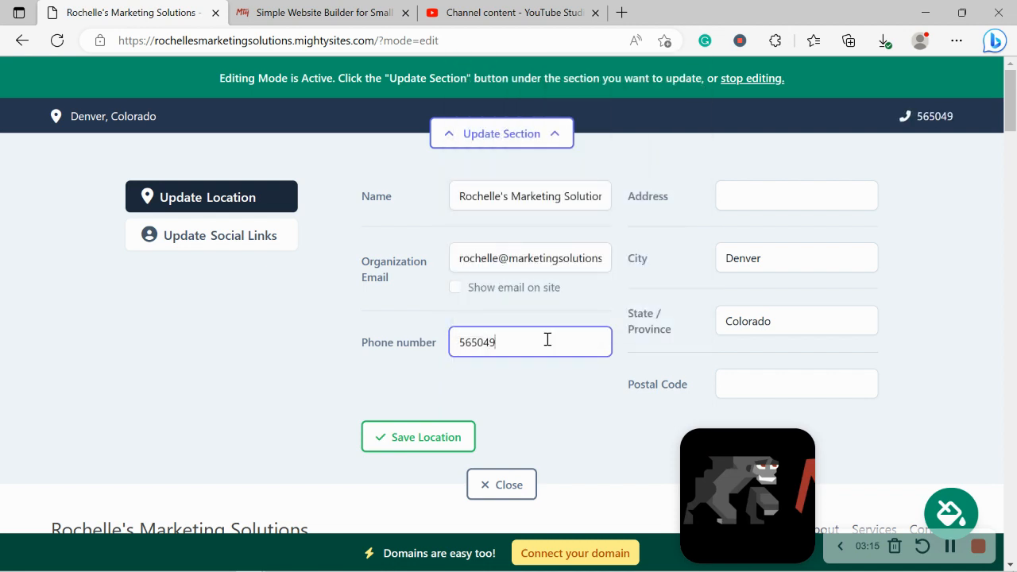
pyautogui.press('BackSpace')
pyautogui.press('BackSpace')
pyautogui.press('BackSpace')
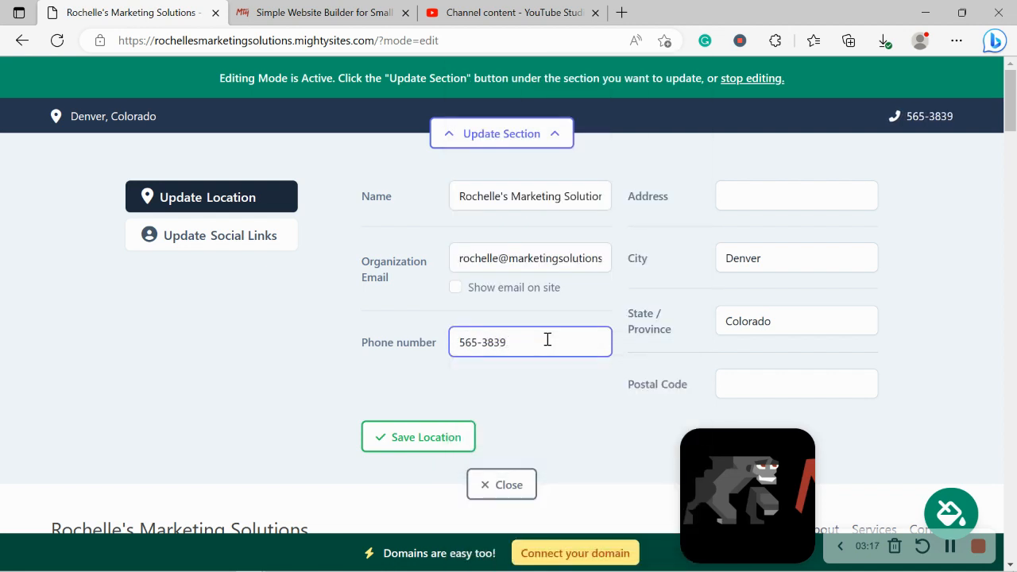
pyautogui.click(456, 289)
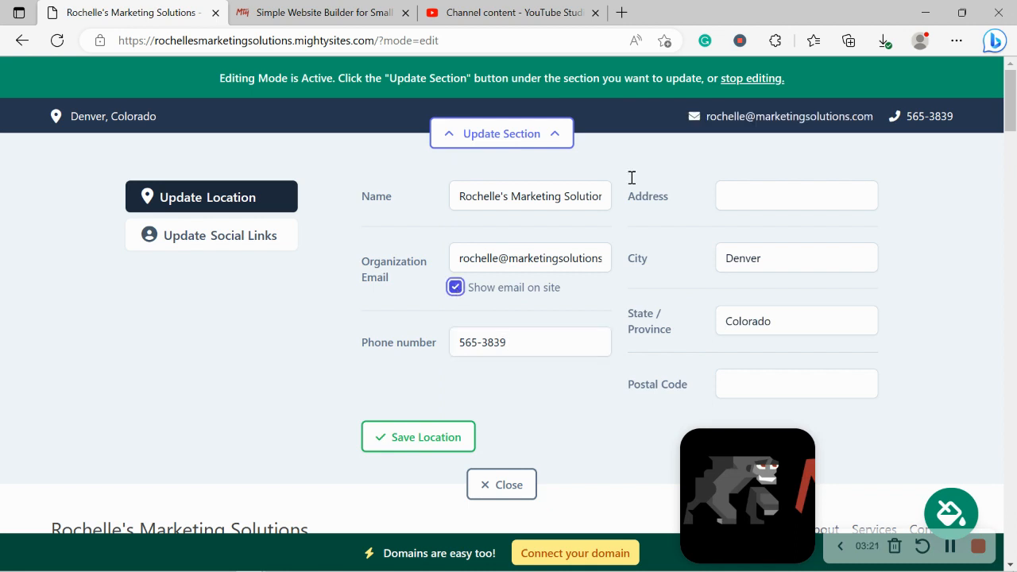
# Enter the street address and postal code, save the location, and check it on a map
pyautogui.click(778, 198)
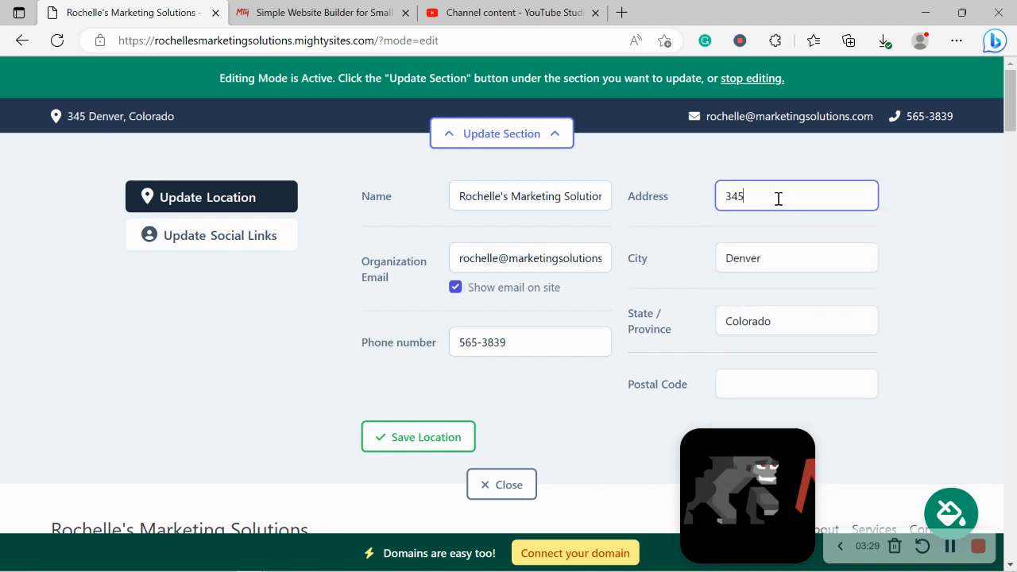
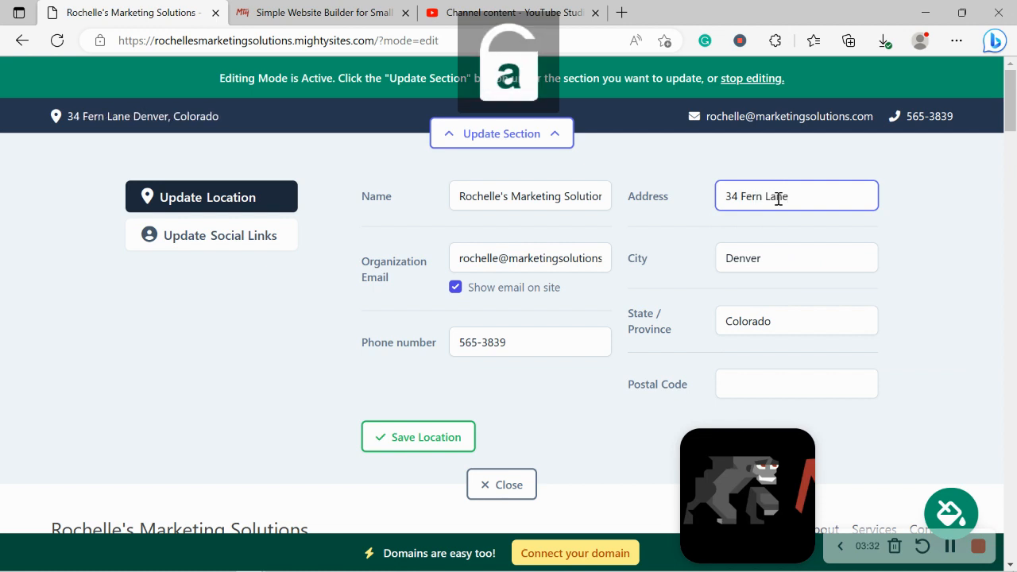
pyautogui.click(789, 388)
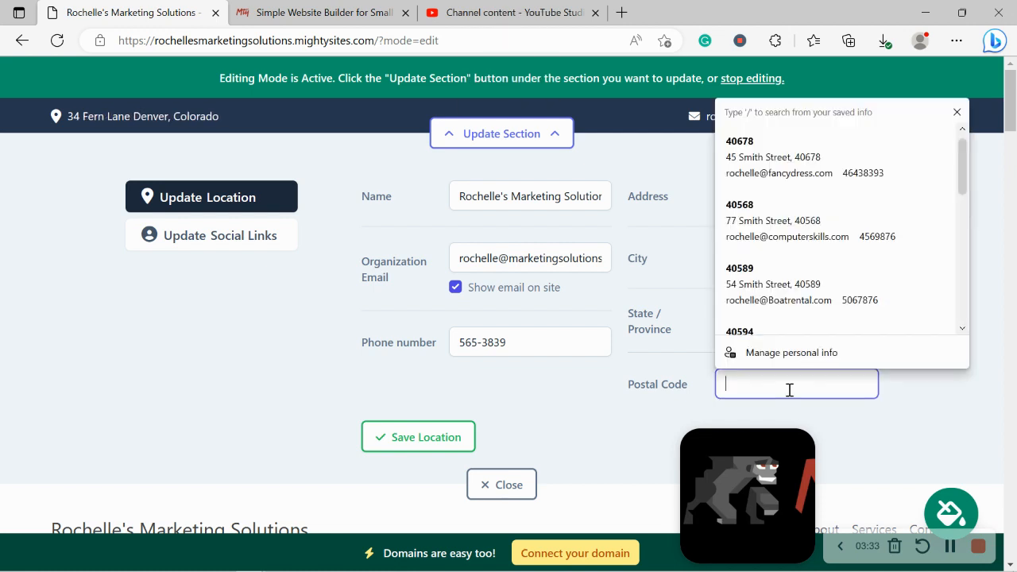
pyautogui.write('40568')
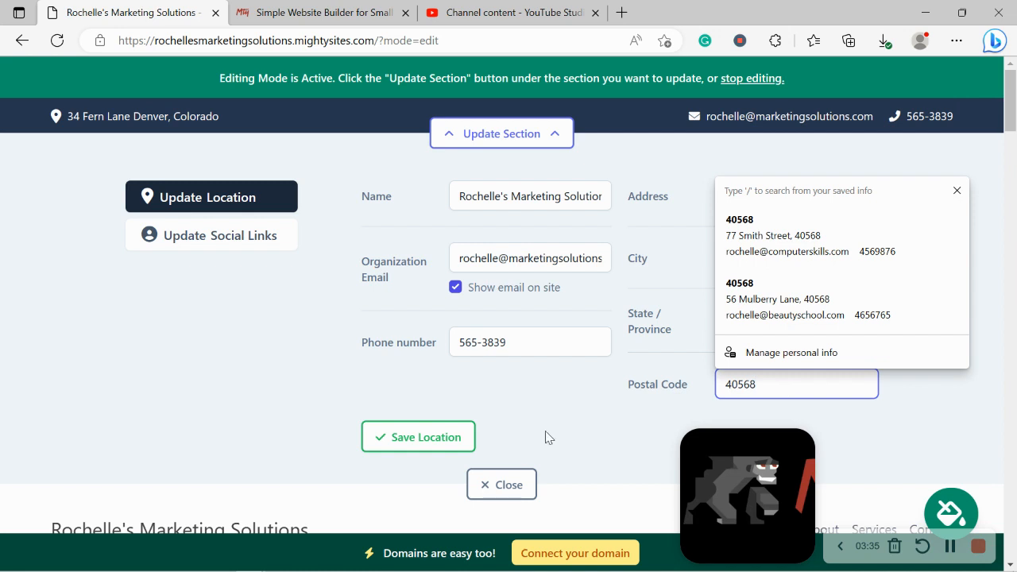
pyautogui.click(413, 438)
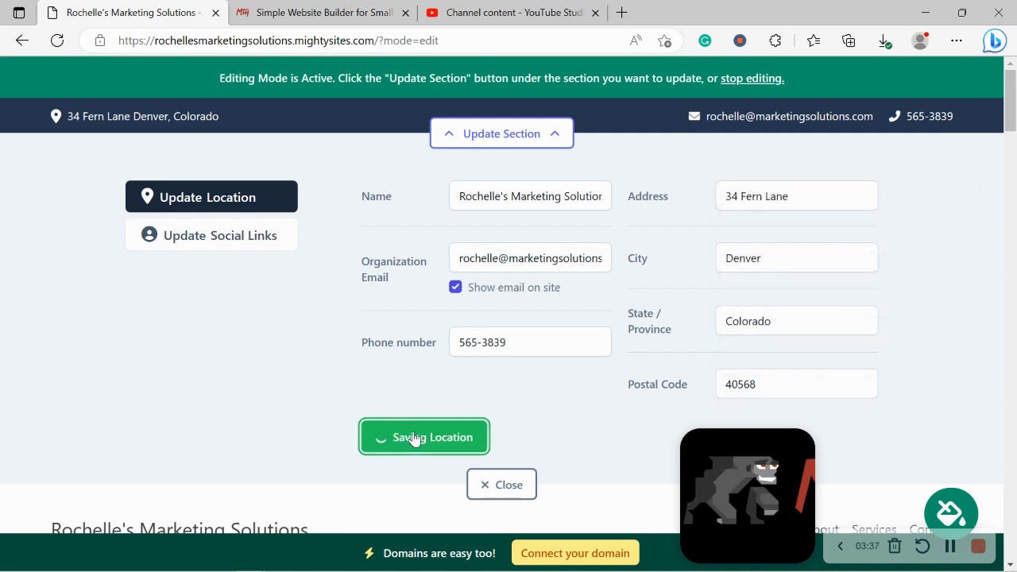
pyautogui.click(153, 129)
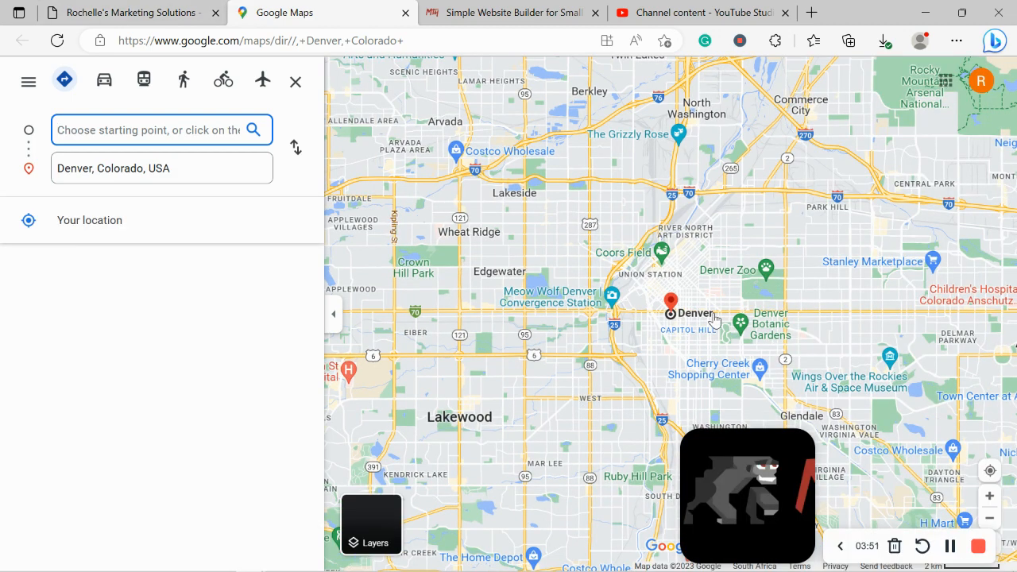
pyautogui.click(131, 12)
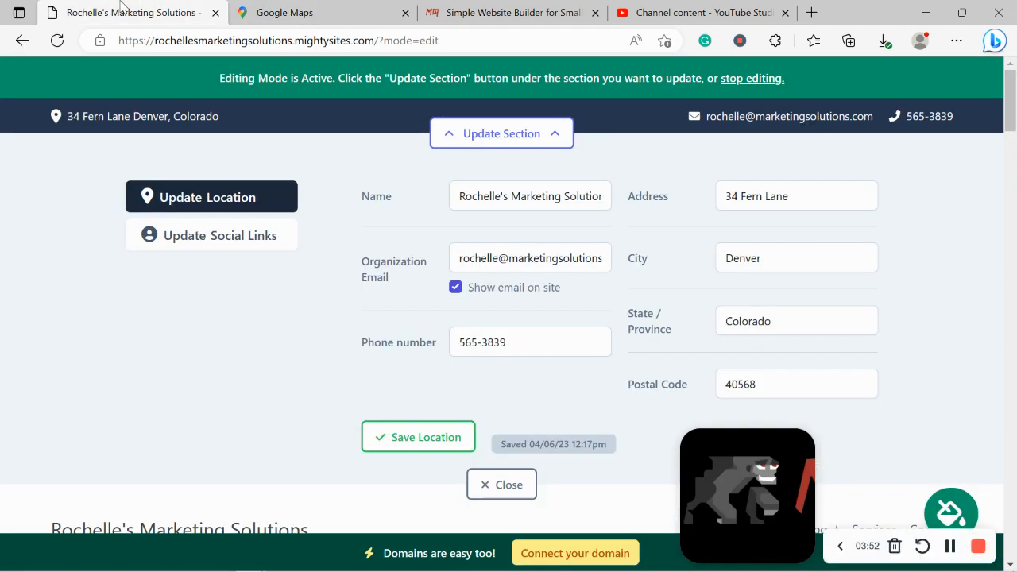
# Set the Instagram and Twitter handles to mightysites and save the social links
pyautogui.click(405, 12)
pyautogui.click(421, 437)
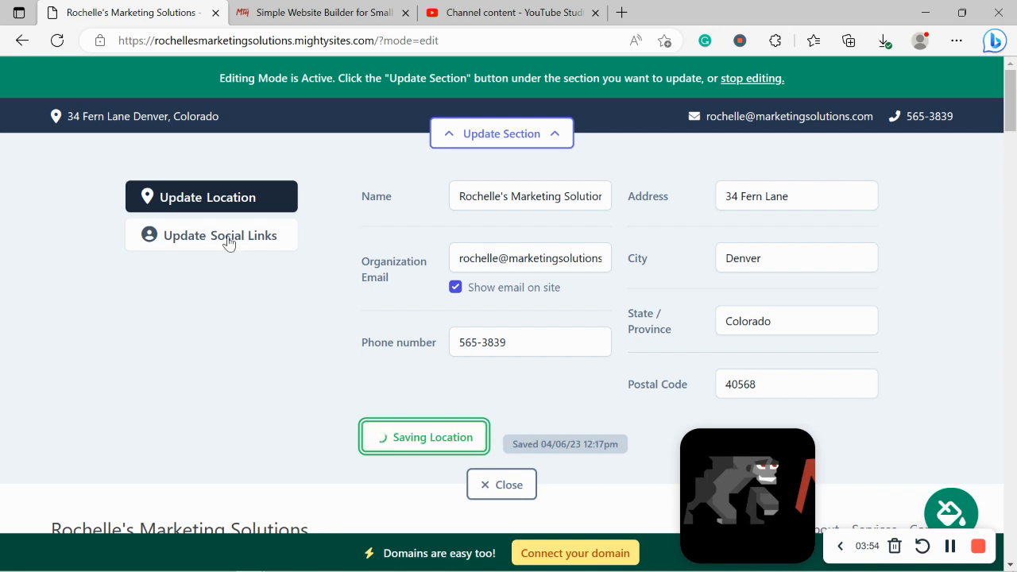
pyautogui.click(228, 239)
pyautogui.click(451, 206)
pyautogui.write('m')
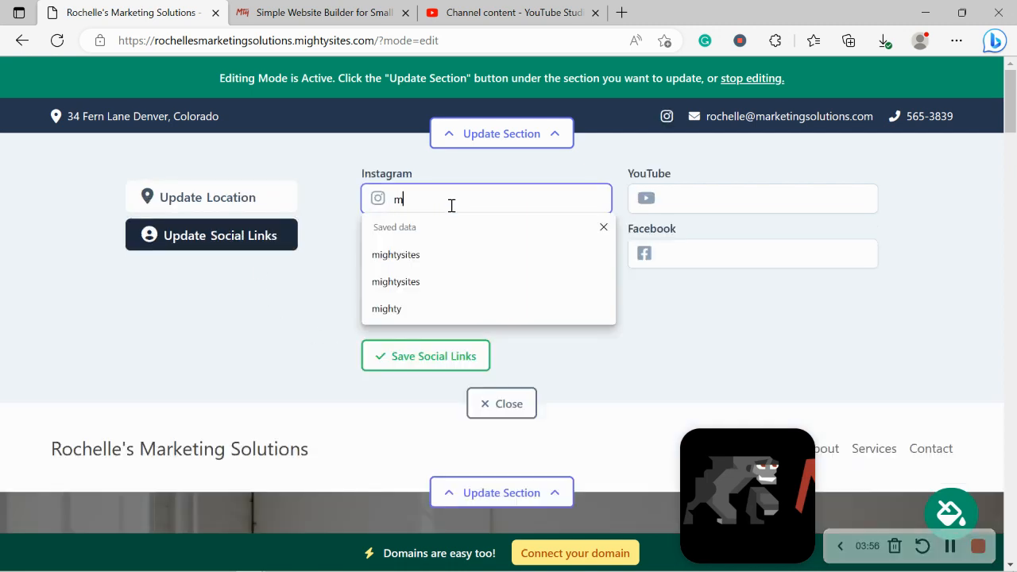
pyautogui.write('ightys')
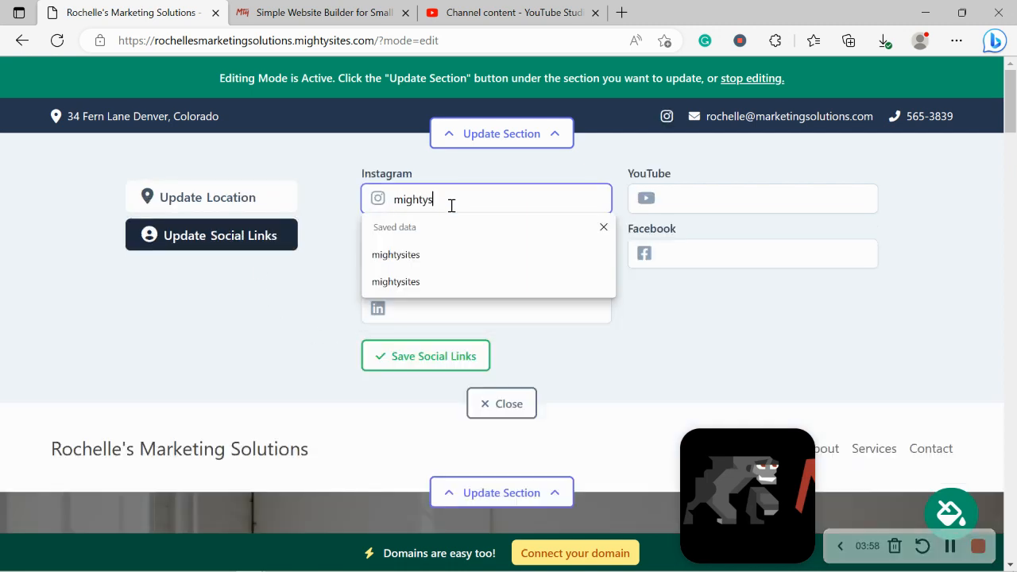
pyautogui.write('ites')
pyautogui.press('Return')
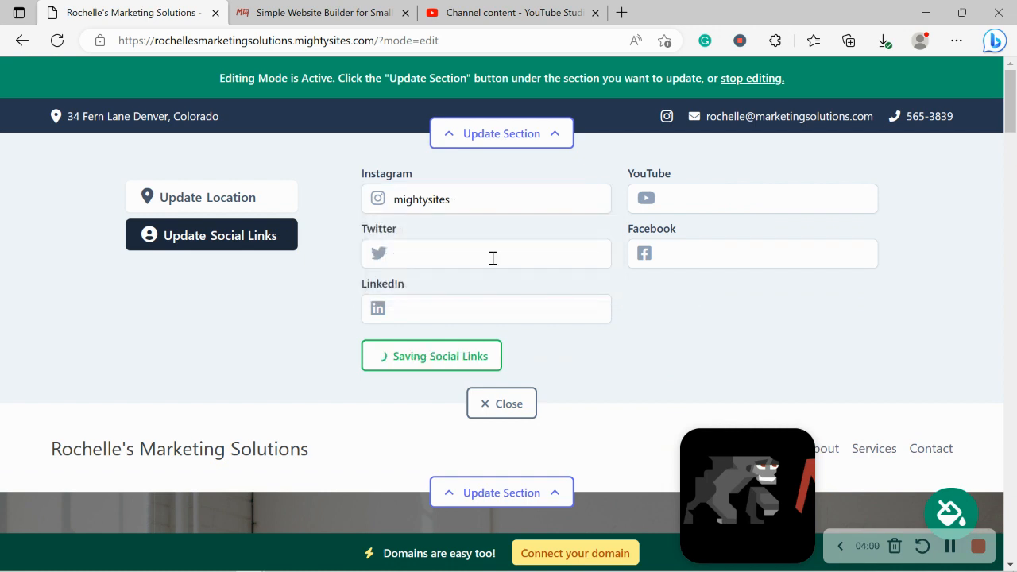
pyautogui.click(468, 254)
pyautogui.write('mightysites')
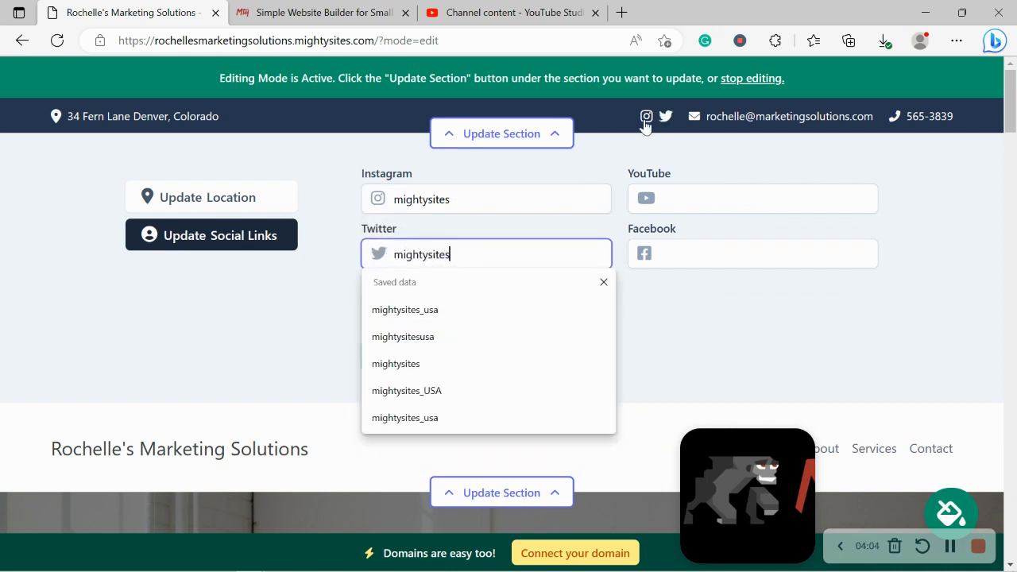
pyautogui.moveTo(1011, 103); pyautogui.dragTo(1011, 530)
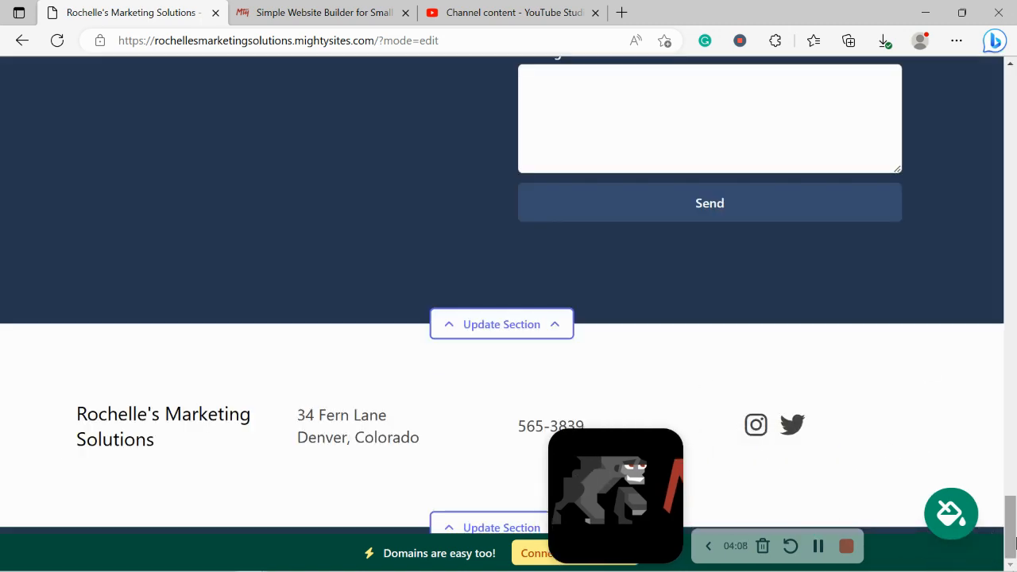
pyautogui.moveTo(1011, 540); pyautogui.dragTo(942, 72)
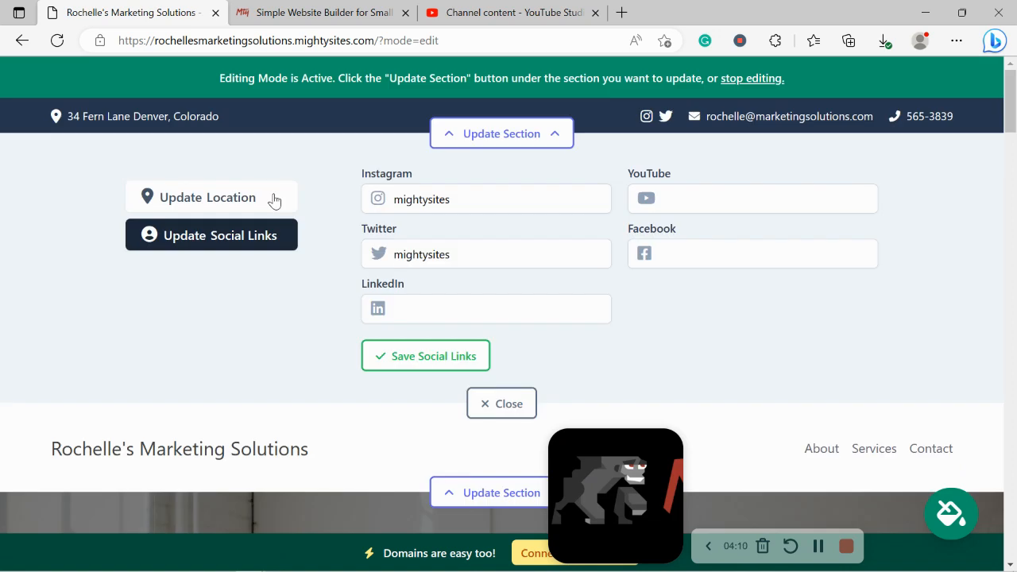
pyautogui.click(445, 359)
# Upload the Mighty Sites logo file through the header's Update Logo option
pyautogui.click(497, 398)
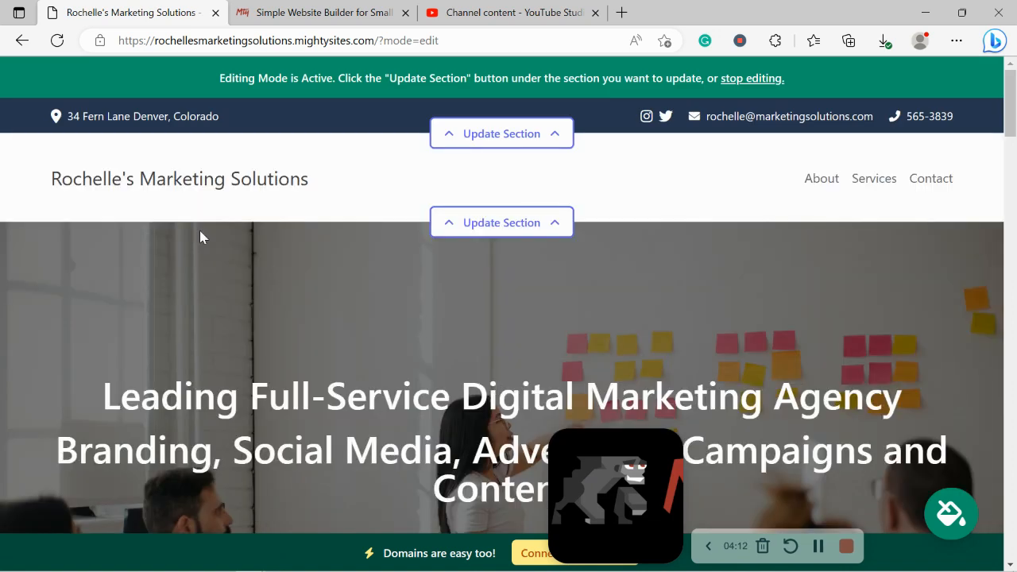
pyautogui.click(515, 218)
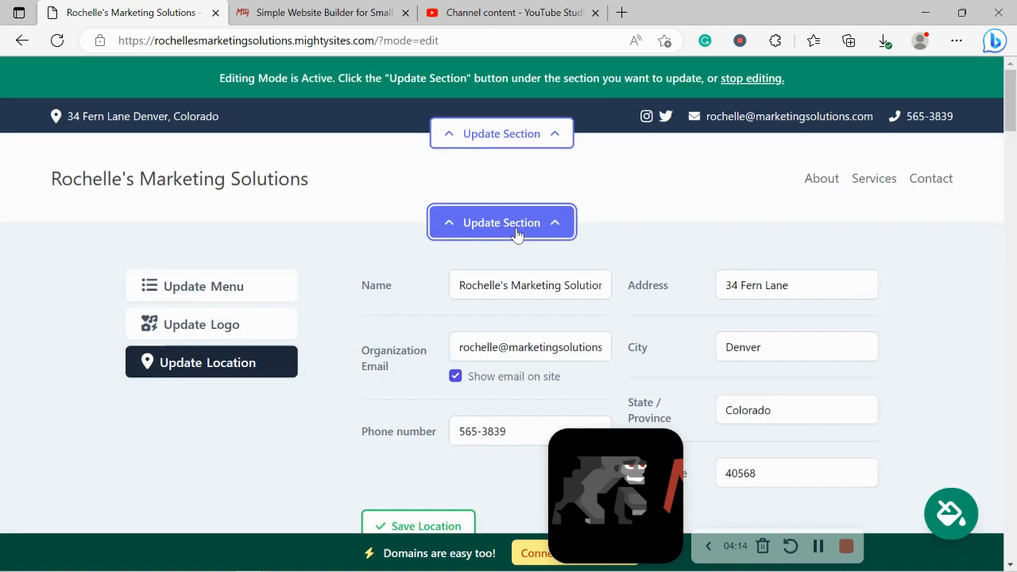
pyautogui.click(268, 334)
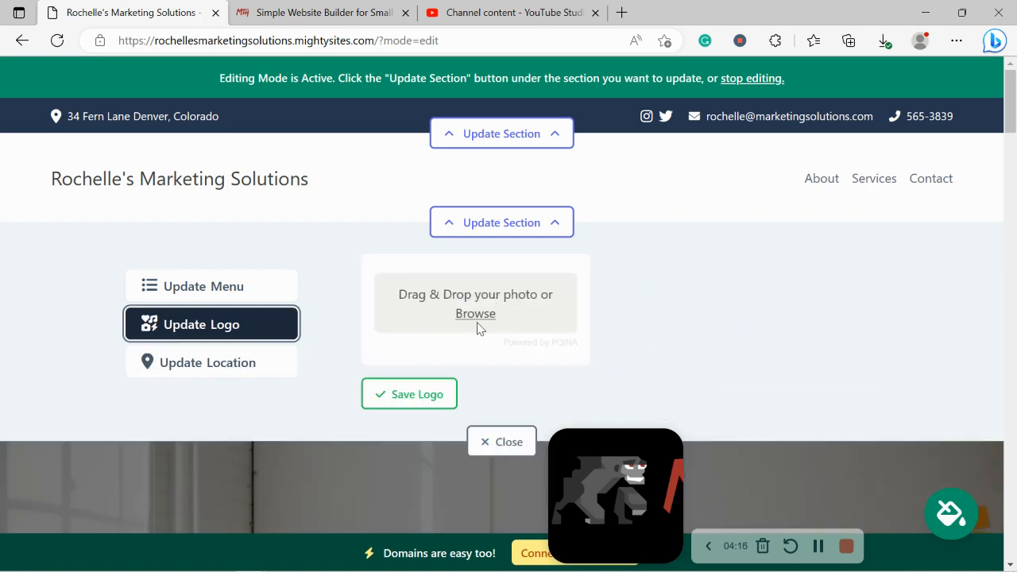
pyautogui.click(475, 313)
pyautogui.doubleClick(457, 151)
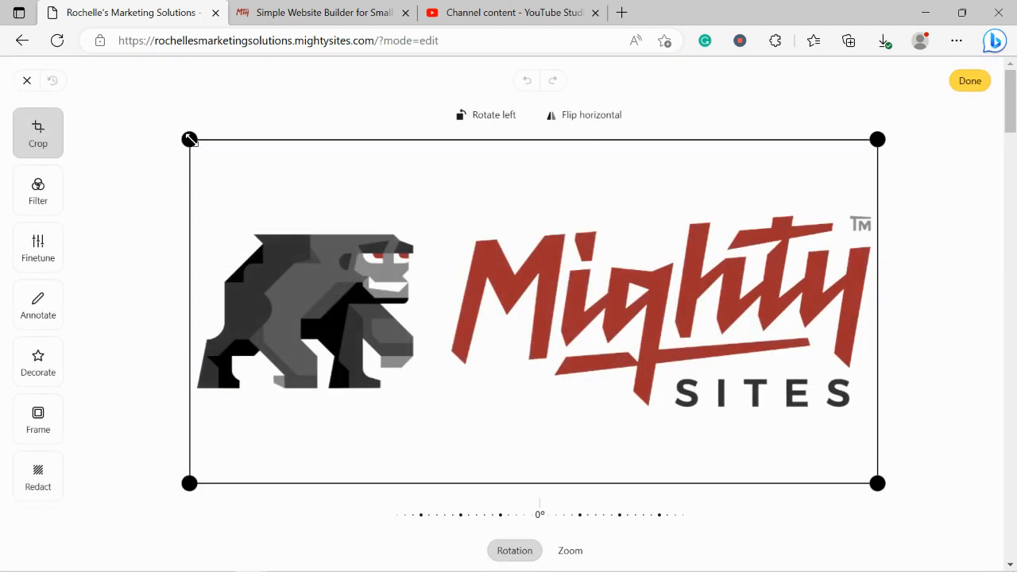
# Crop empty space from the logo's top and bottom and apply the edit
pyautogui.moveTo(191, 138); pyautogui.dragTo(192, 194)
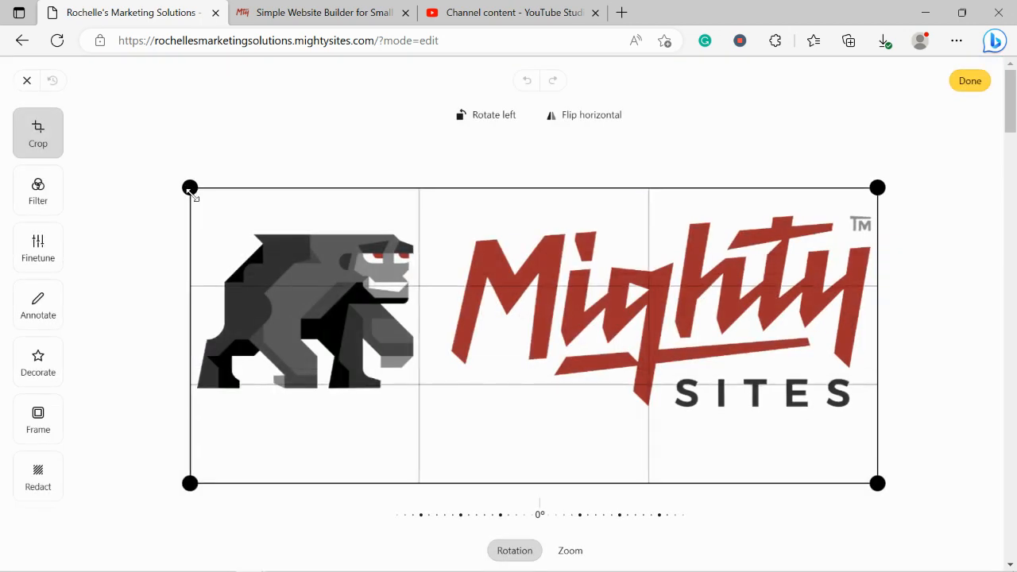
pyautogui.moveTo(188, 483); pyautogui.dragTo(182, 427)
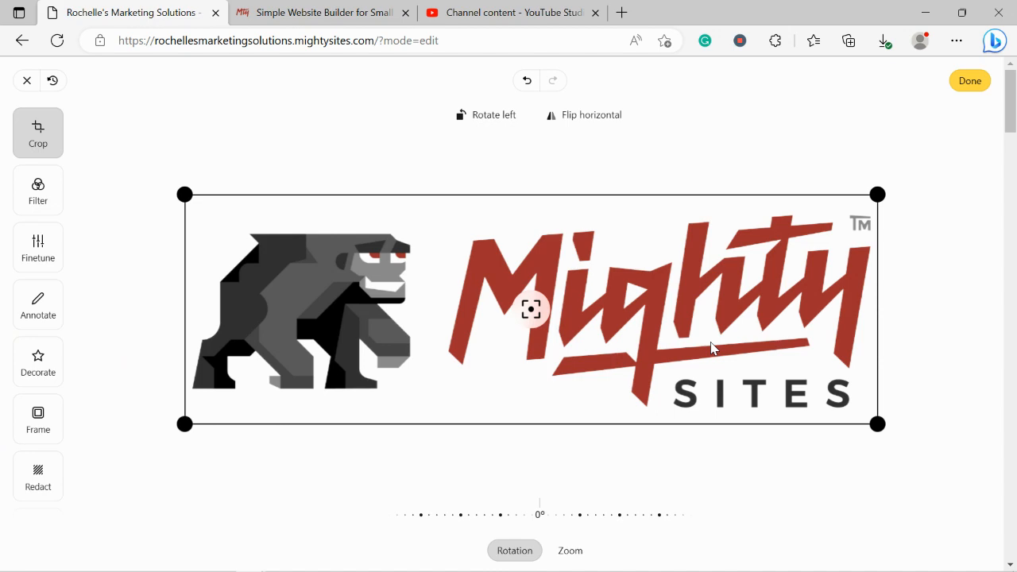
pyautogui.click(971, 83)
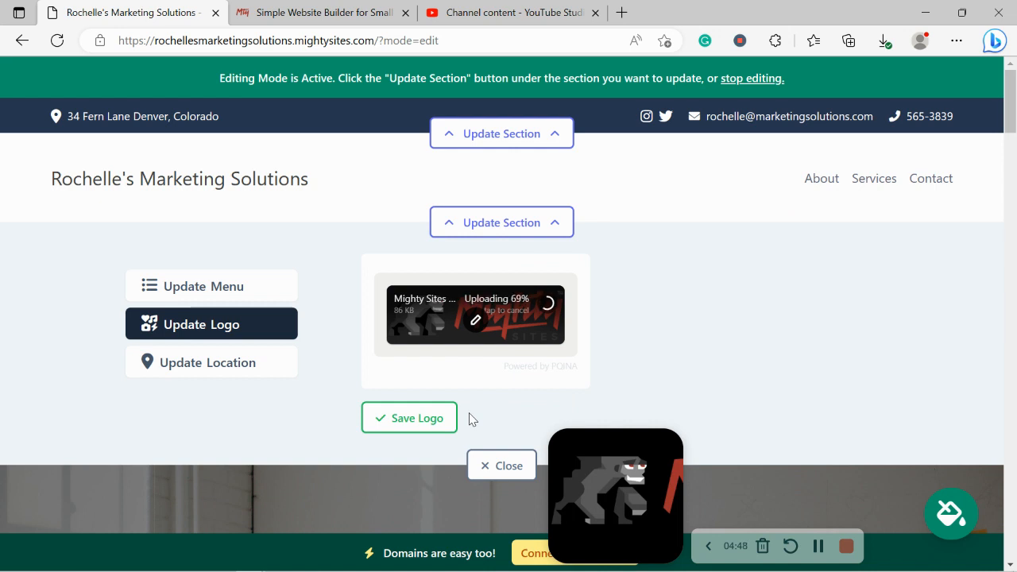
pyautogui.click(406, 419)
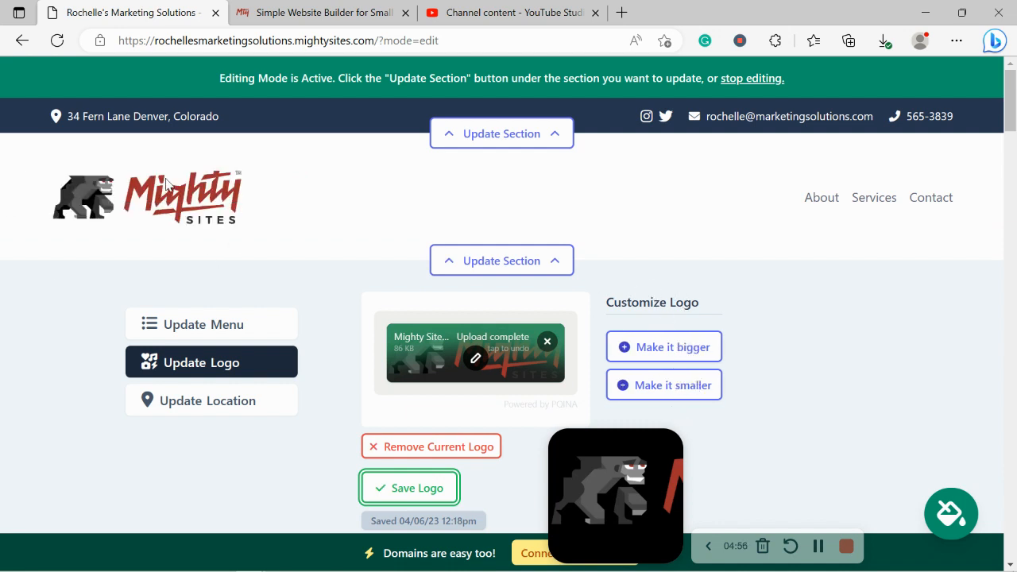
pyautogui.scroll(-2, 164, 184)
pyautogui.click(502, 432)
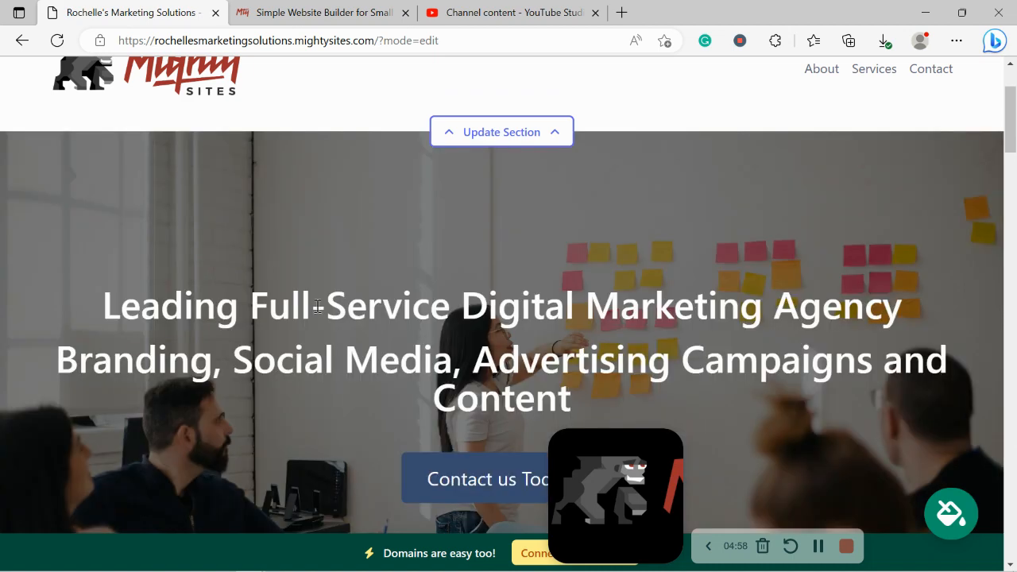
pyautogui.moveTo(648, 455); pyautogui.dragTo(1, 179)
pyautogui.scroll(-3, 2, 178)
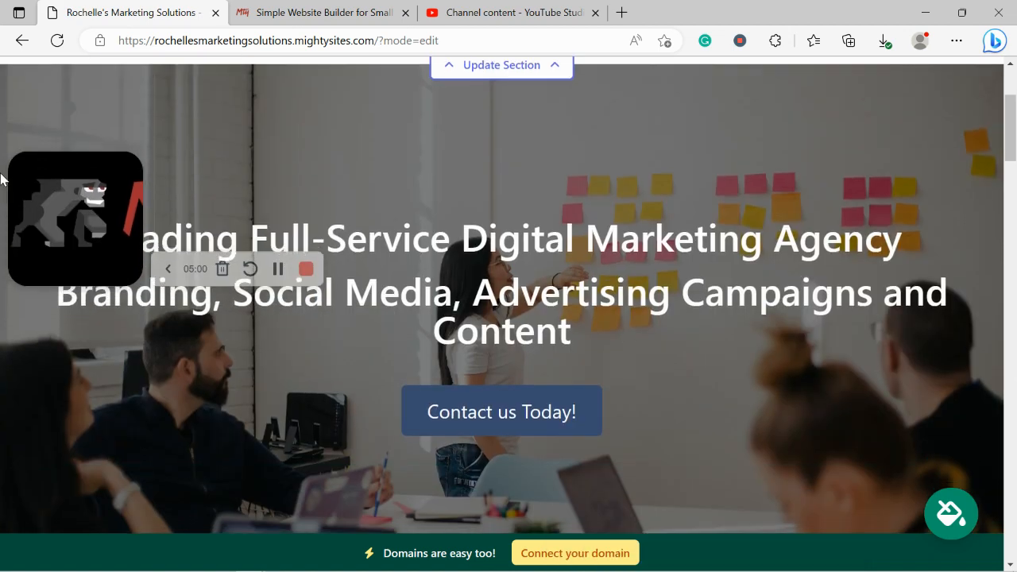
pyautogui.scroll(-2, 1, 179)
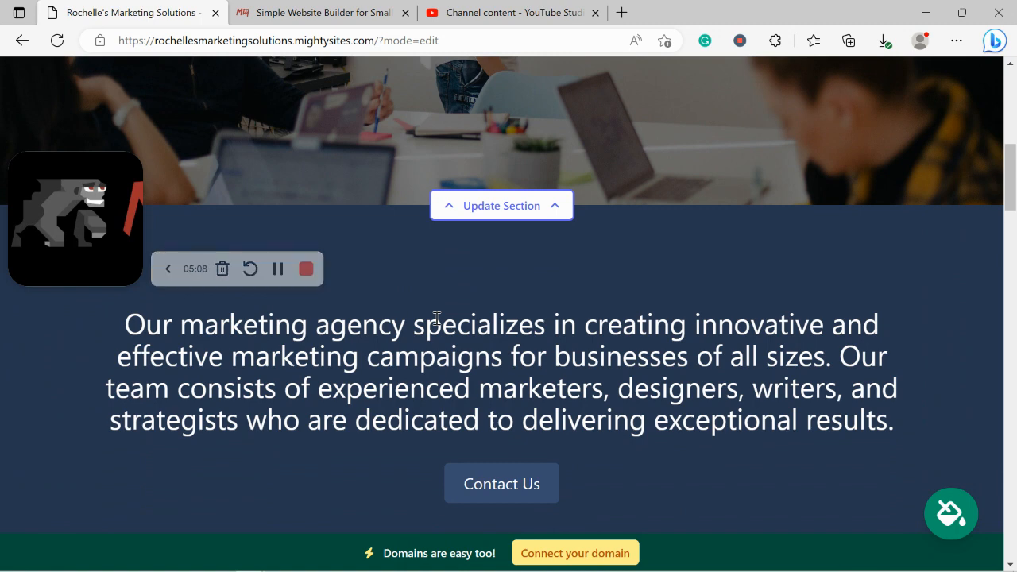
# Browse the theme palettes, compare light-green against teal, and save the teal theme
pyautogui.click(948, 522)
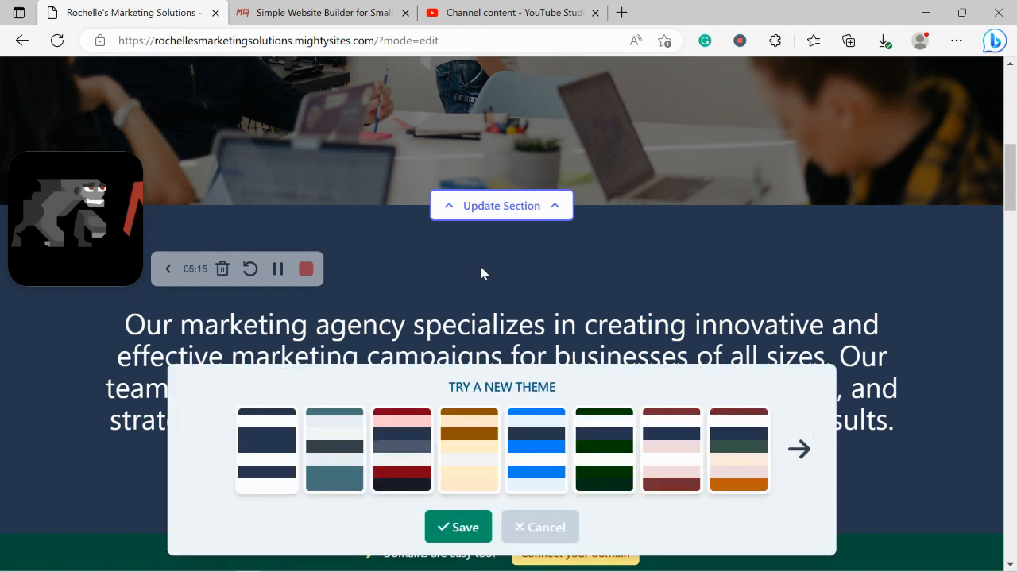
pyautogui.click(799, 450)
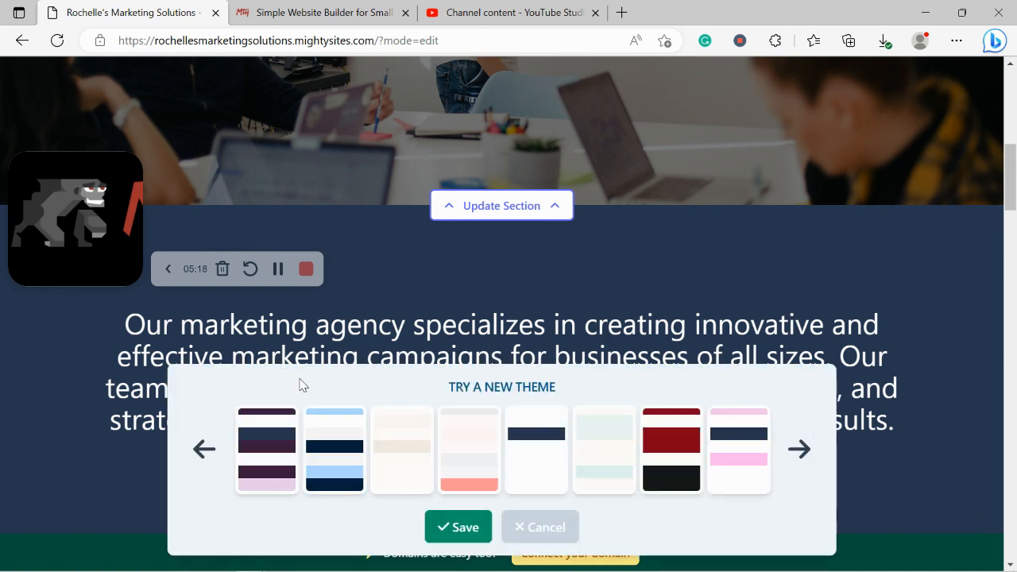
pyautogui.click(799, 449)
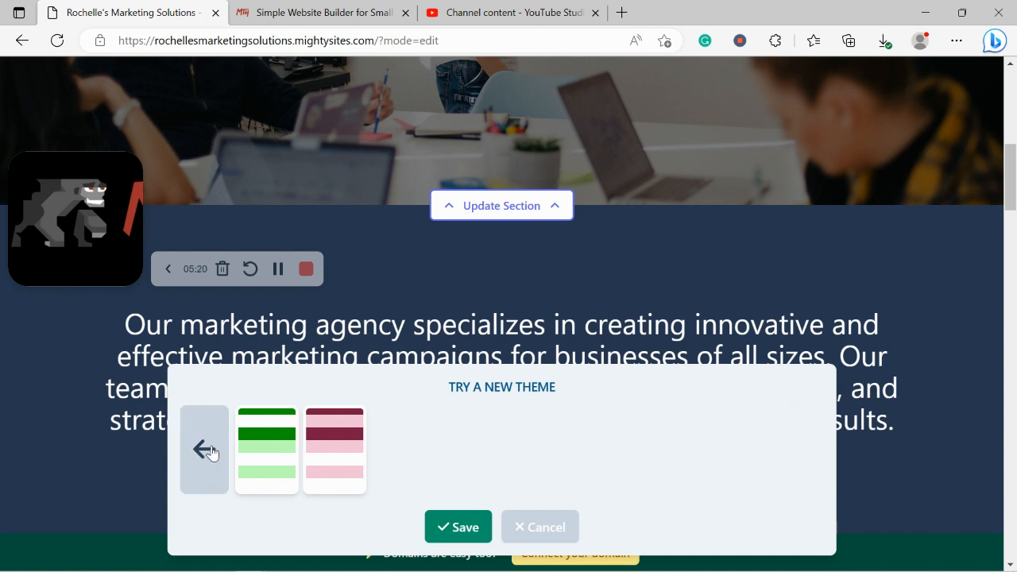
pyautogui.click(207, 450)
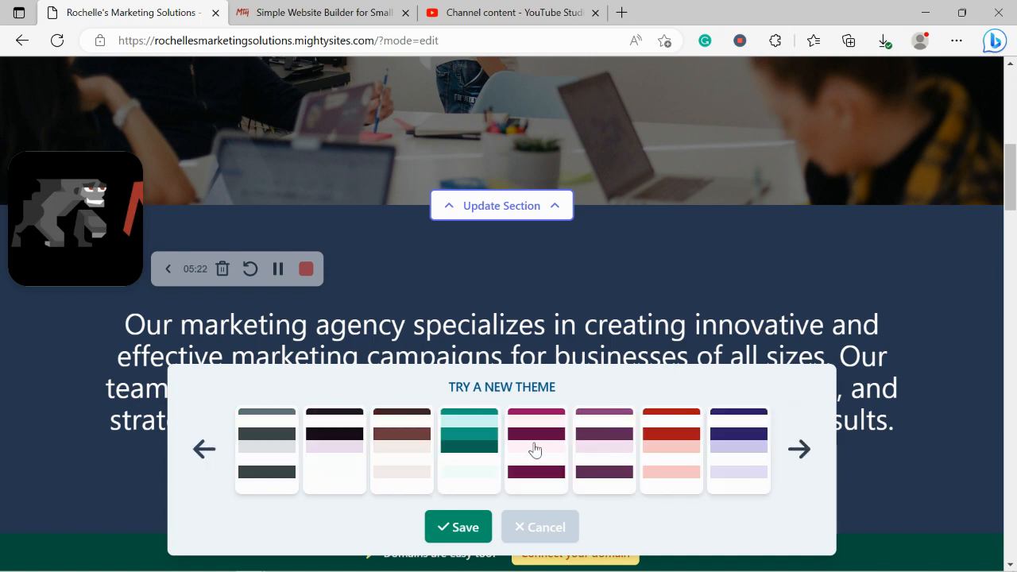
pyautogui.scroll(-3, 733, 422)
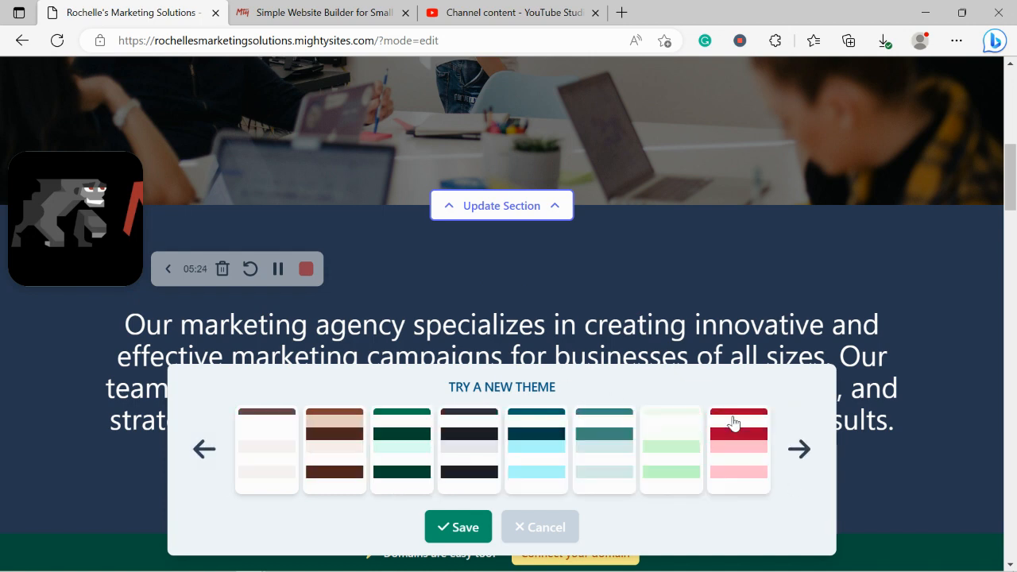
pyautogui.click(644, 441)
pyautogui.click(599, 444)
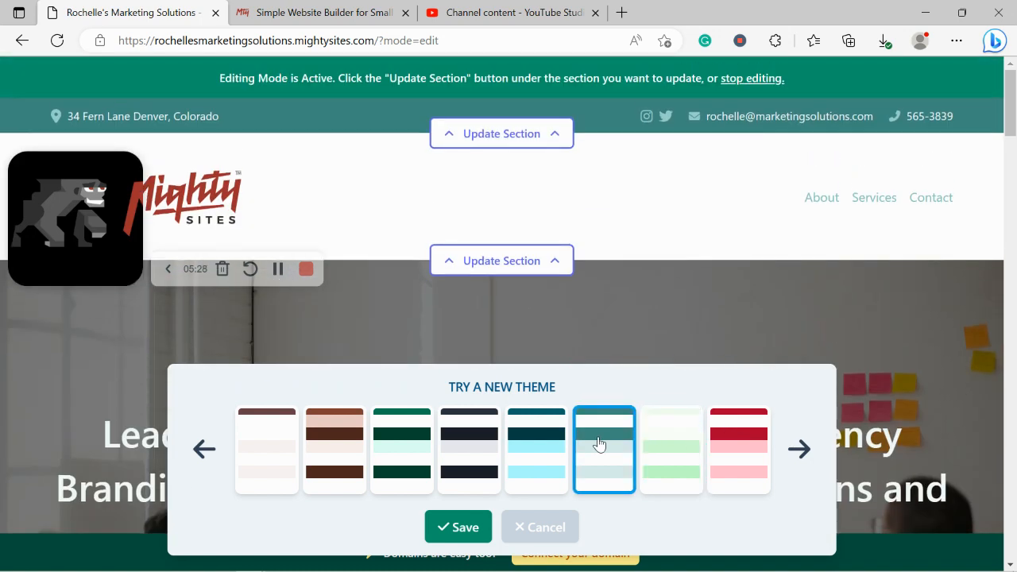
pyautogui.click(677, 464)
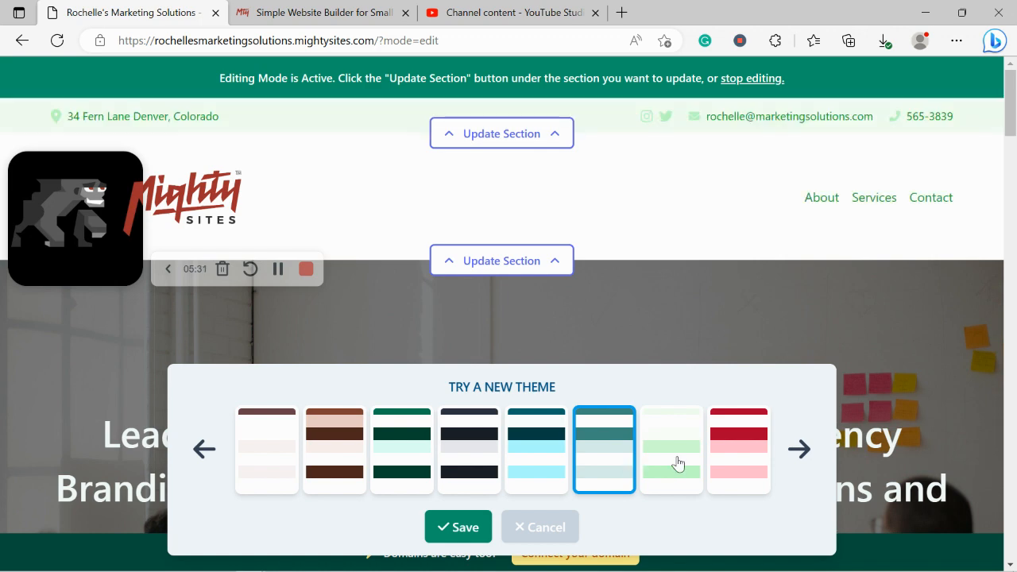
pyautogui.click(601, 454)
pyautogui.click(450, 534)
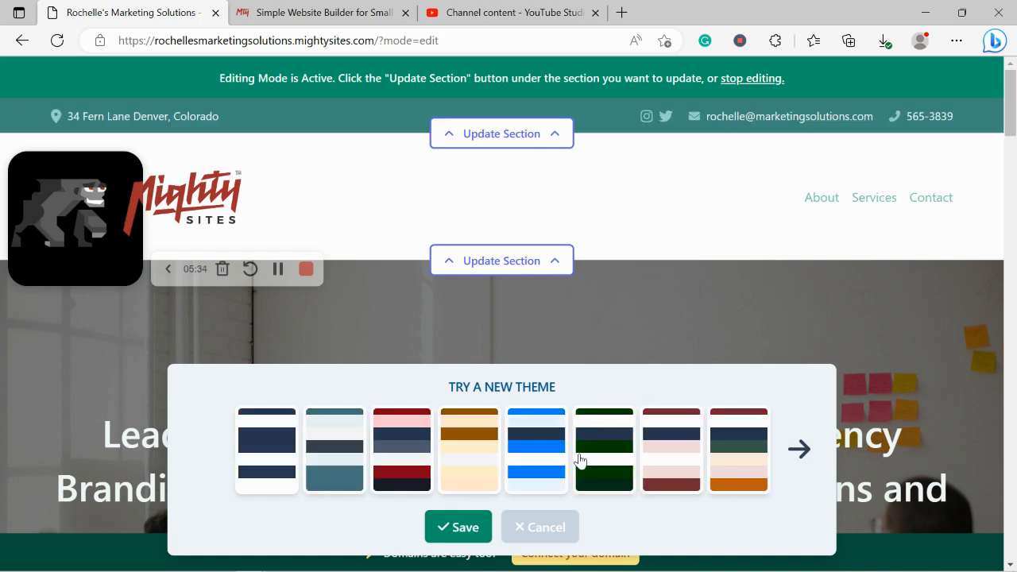
pyautogui.scroll(-5, 575, 457)
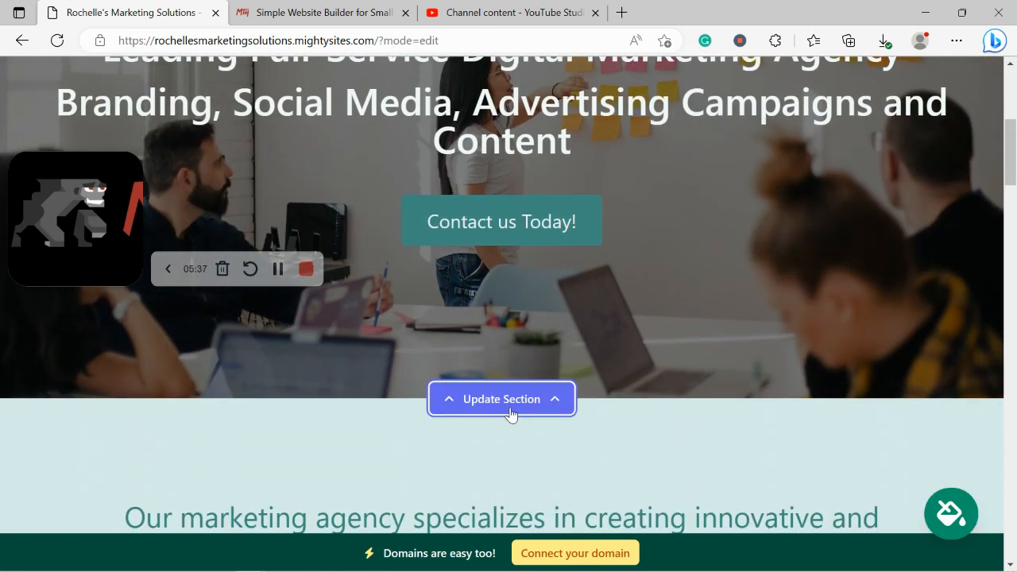
# Set a 'Marketing Agency' library photo of women at a meeting table as the hero image
pyautogui.click(511, 414)
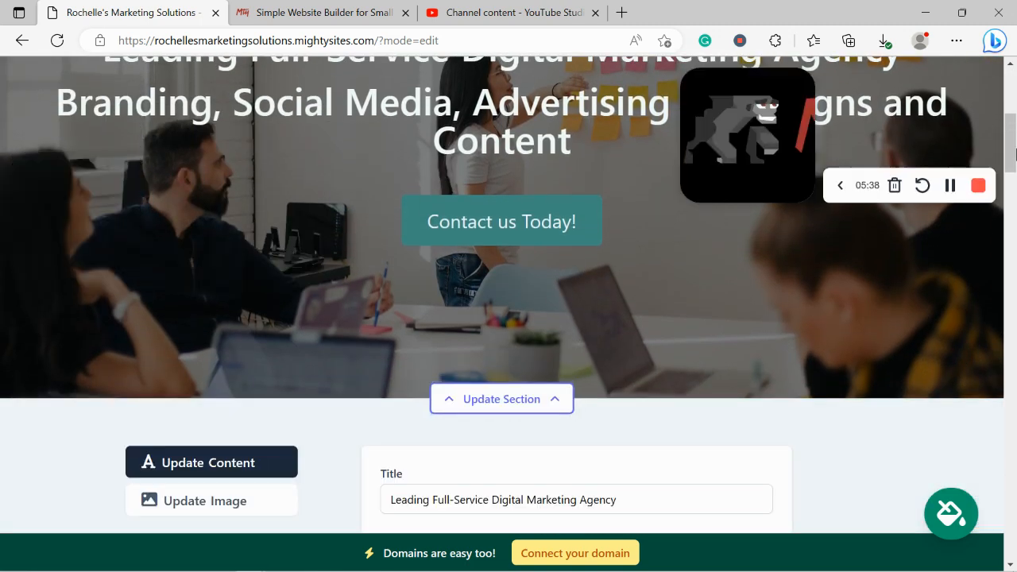
pyautogui.scroll(-3, 302, 259)
pyautogui.click(225, 323)
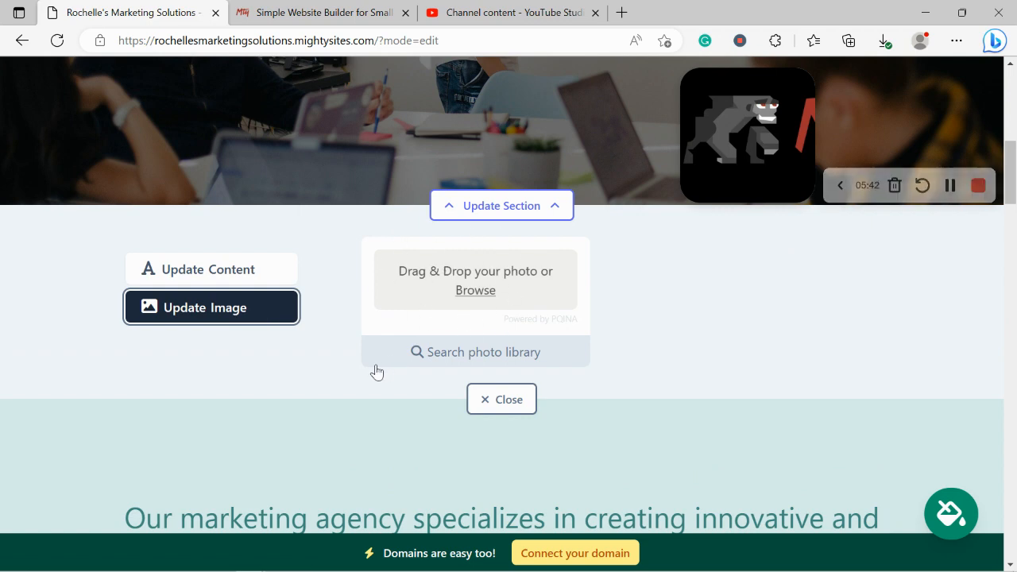
pyautogui.click(461, 361)
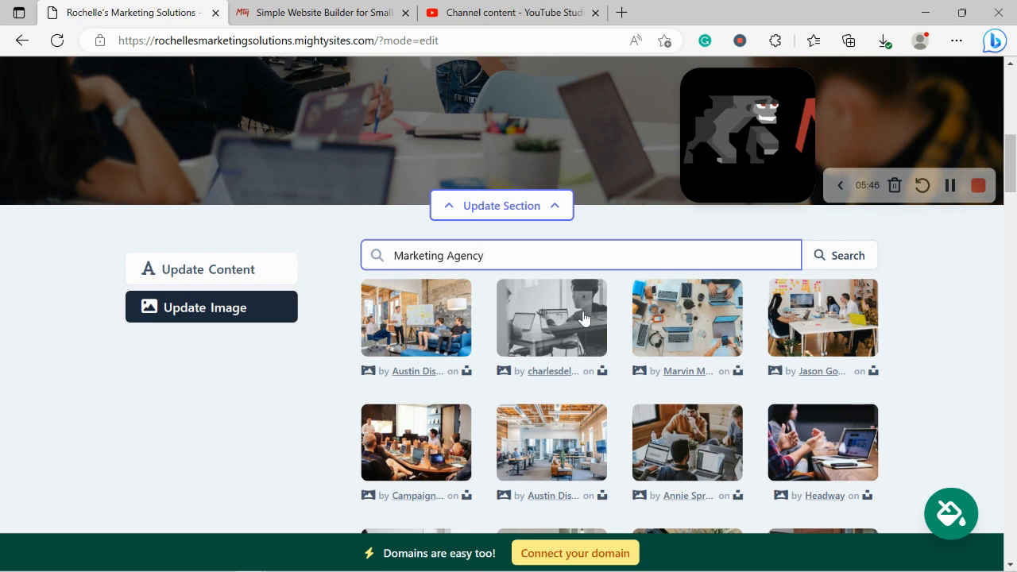
pyautogui.click(946, 390)
pyautogui.scroll(-3, 946, 390)
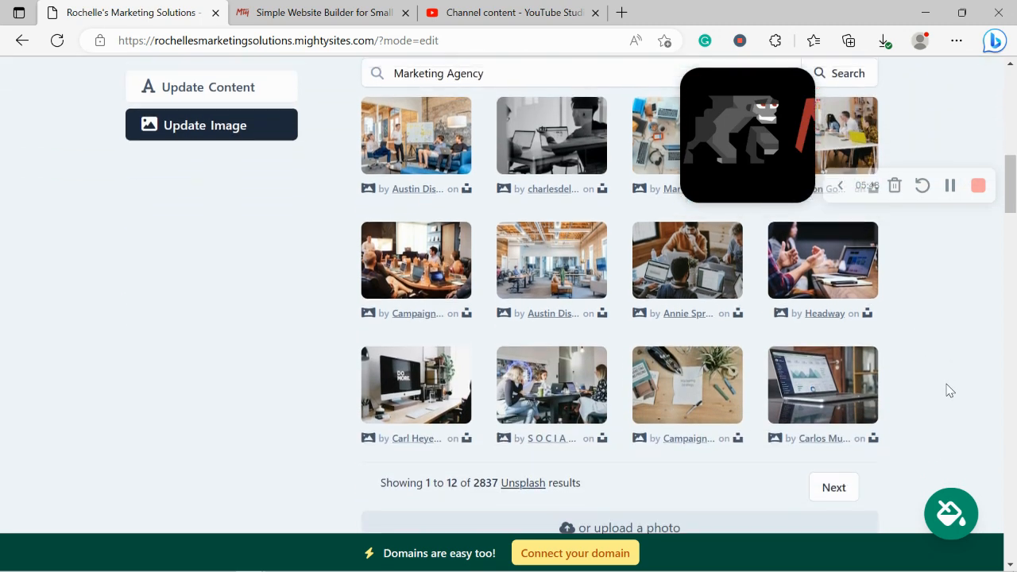
pyautogui.scroll(2, 946, 390)
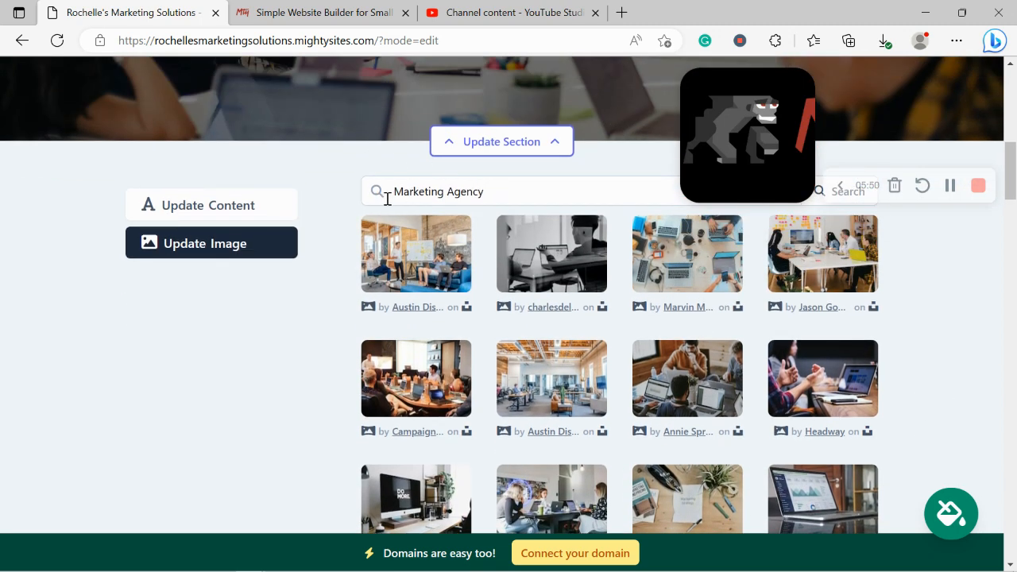
pyautogui.scroll(-2, 453, 191)
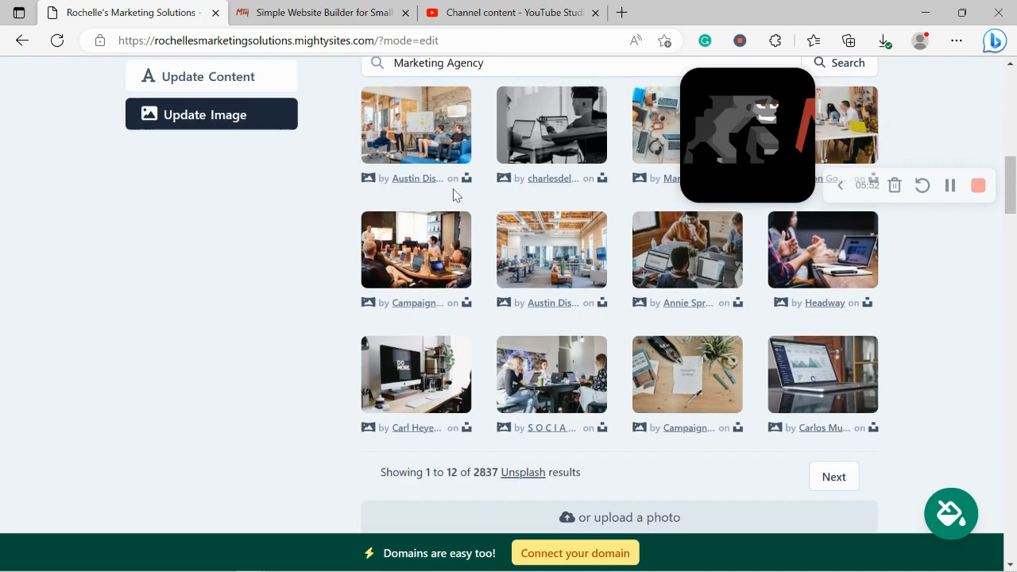
pyautogui.click(532, 356)
pyautogui.click(565, 401)
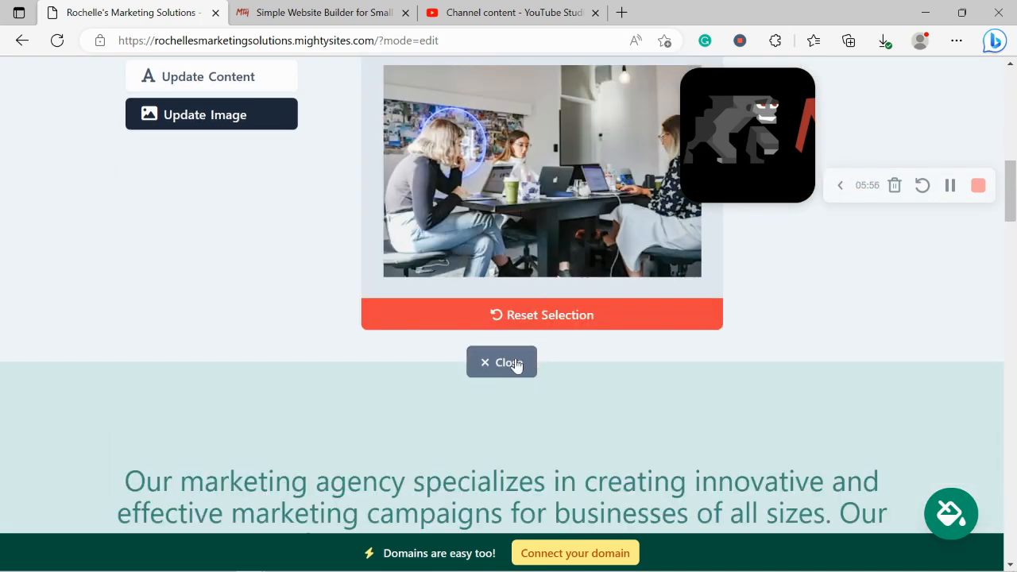
pyautogui.click(492, 364)
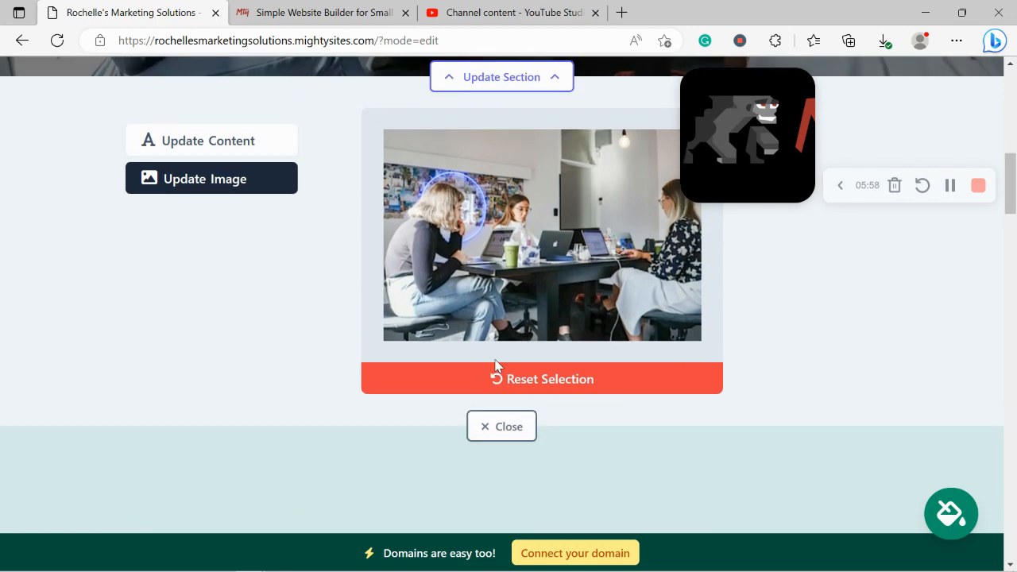
pyautogui.scroll(-5, 493, 356)
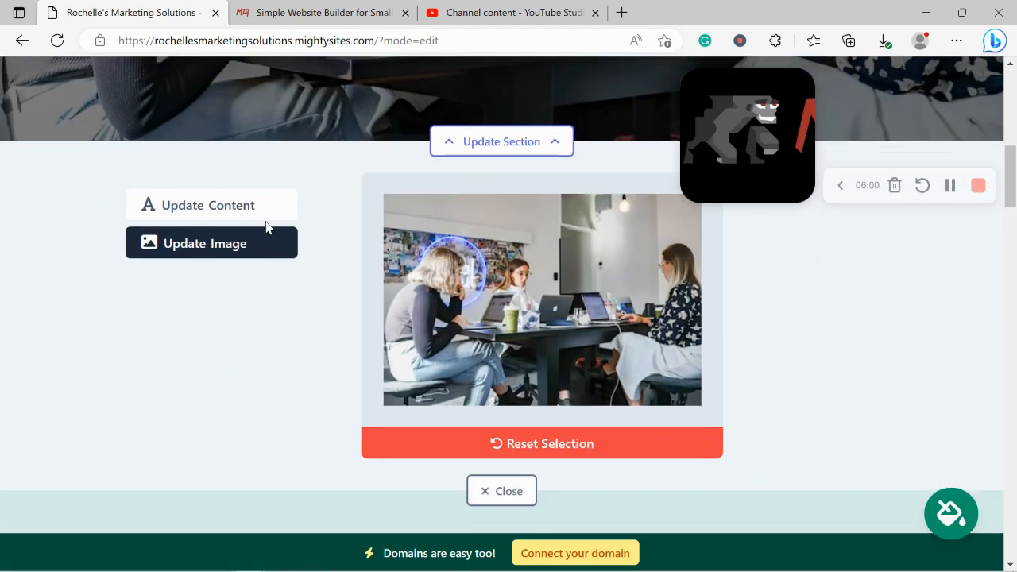
# Switch the hero to Update Content and open Choose Link for the 'Contact us Today!' button
pyautogui.click(227, 204)
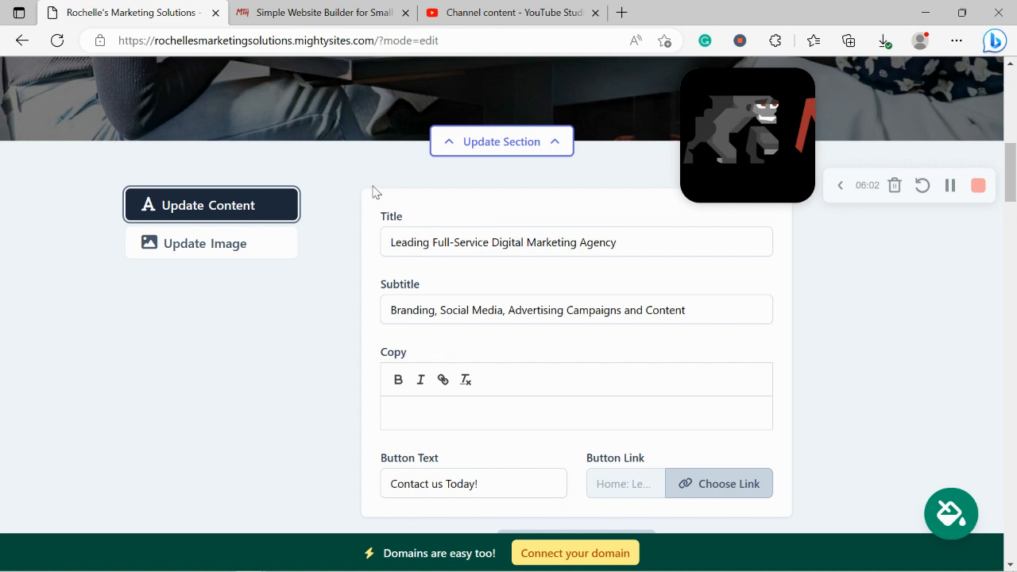
pyautogui.scroll(-1, 368, 184)
pyautogui.scroll(3, 512, 242)
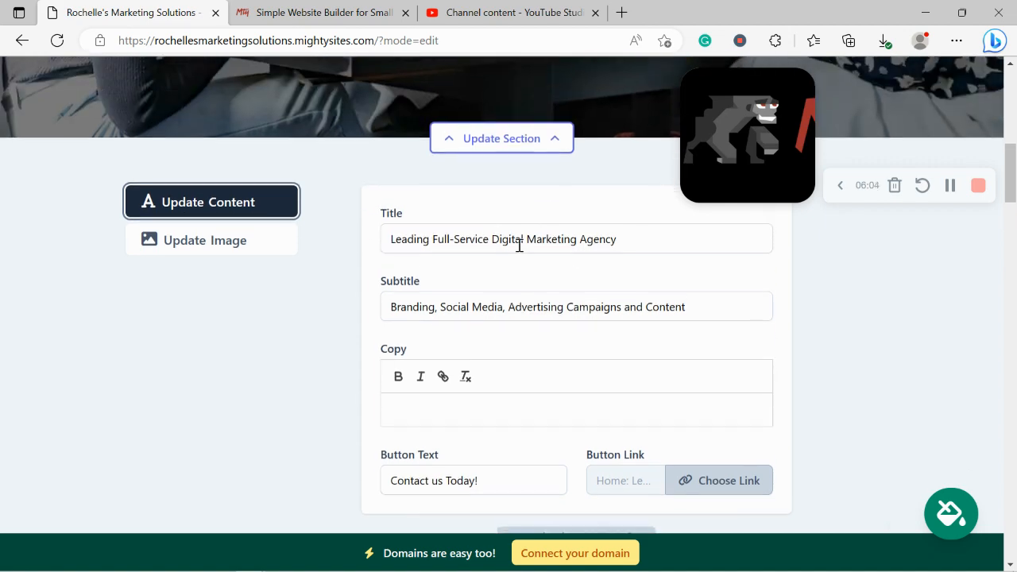
pyautogui.scroll(-1, 456, 154)
pyautogui.scroll(-3, 457, 154)
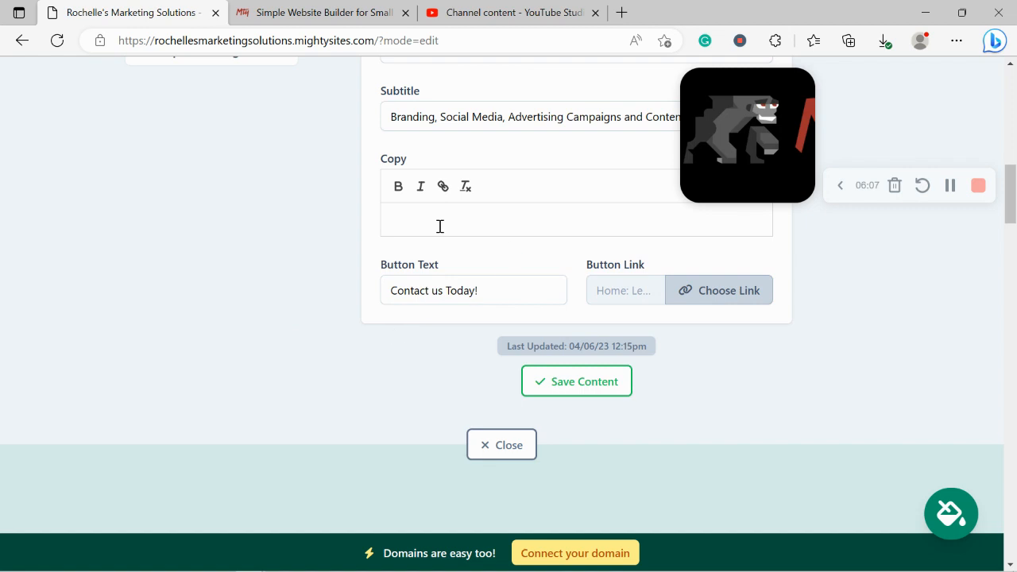
pyautogui.click(700, 290)
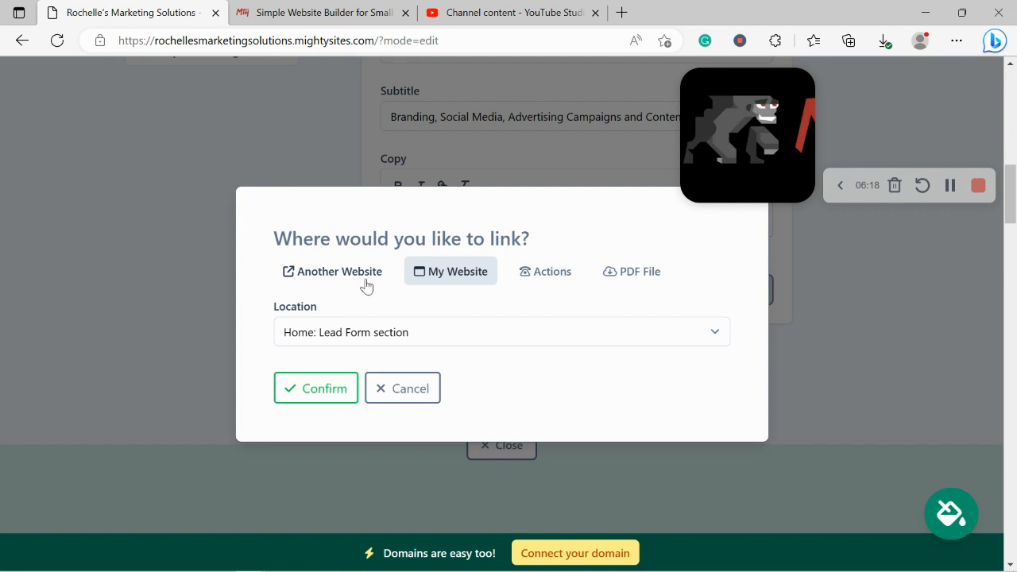
# Set the 'Contact us Today!' button link to the Click to Call action, then save and close the hero editor
pyautogui.click(323, 271)
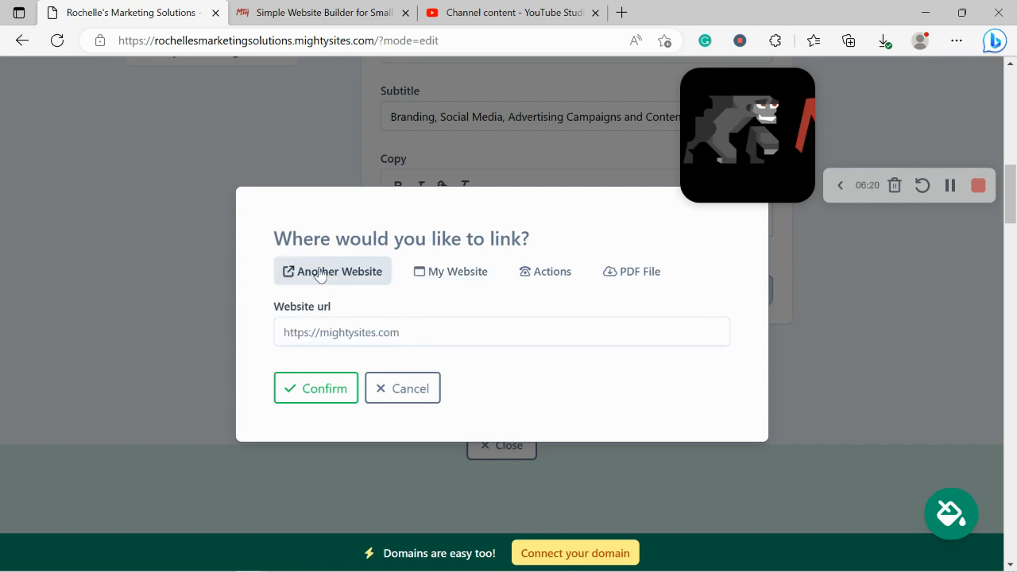
pyautogui.click(467, 276)
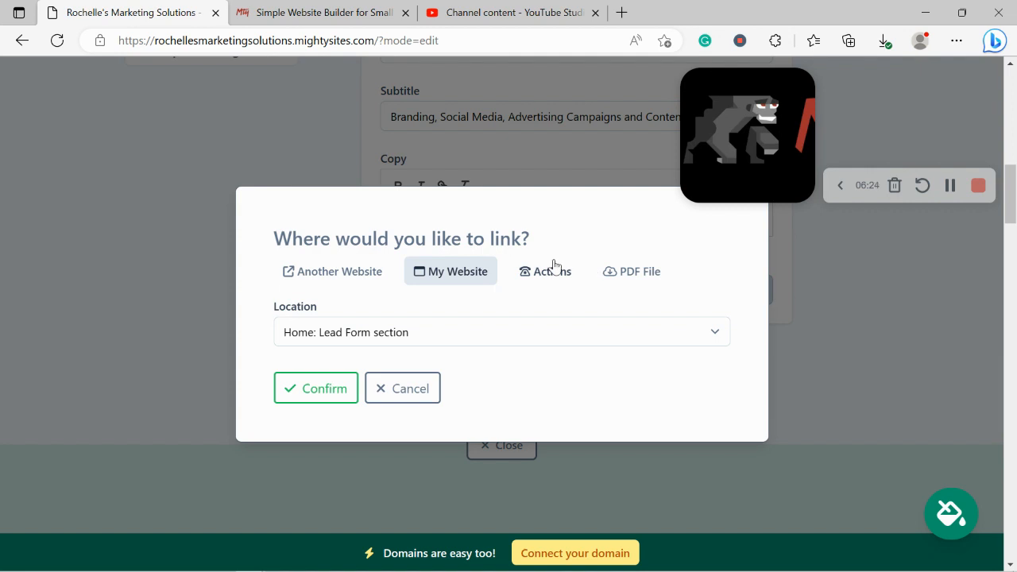
pyautogui.click(554, 269)
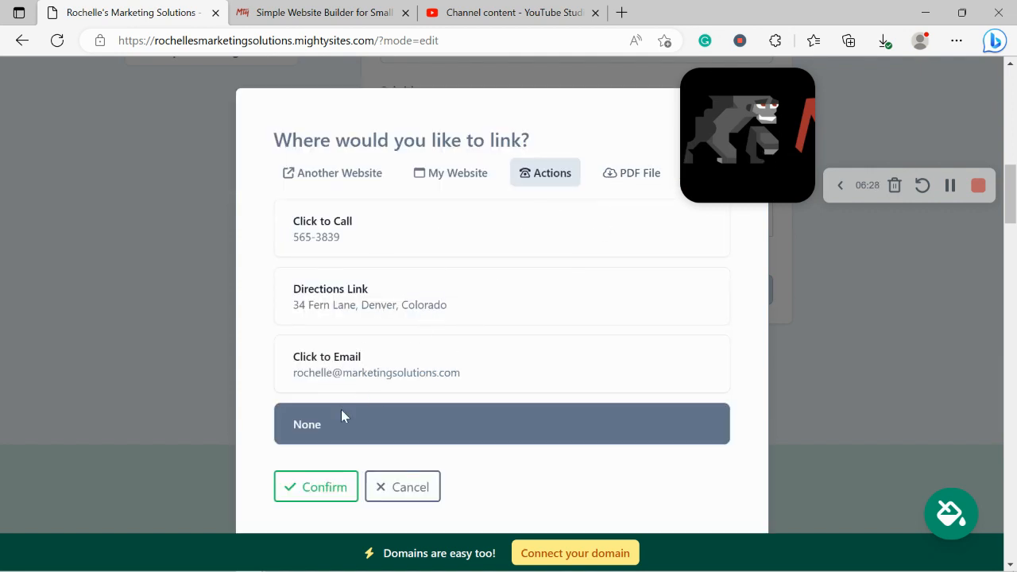
pyautogui.click(419, 253)
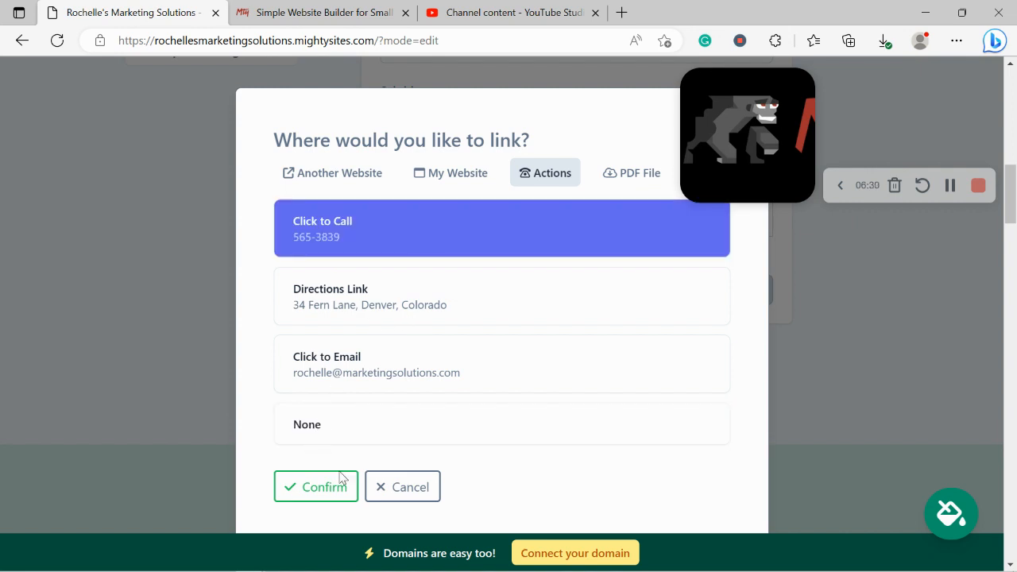
pyautogui.click(312, 485)
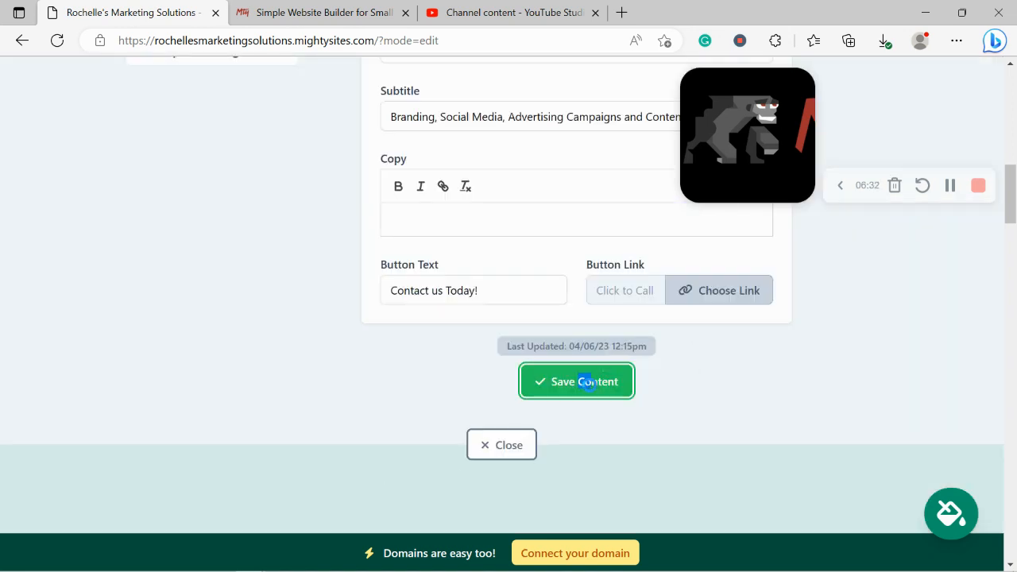
pyautogui.click(585, 381)
pyautogui.click(501, 445)
pyautogui.scroll(2, 189, 221)
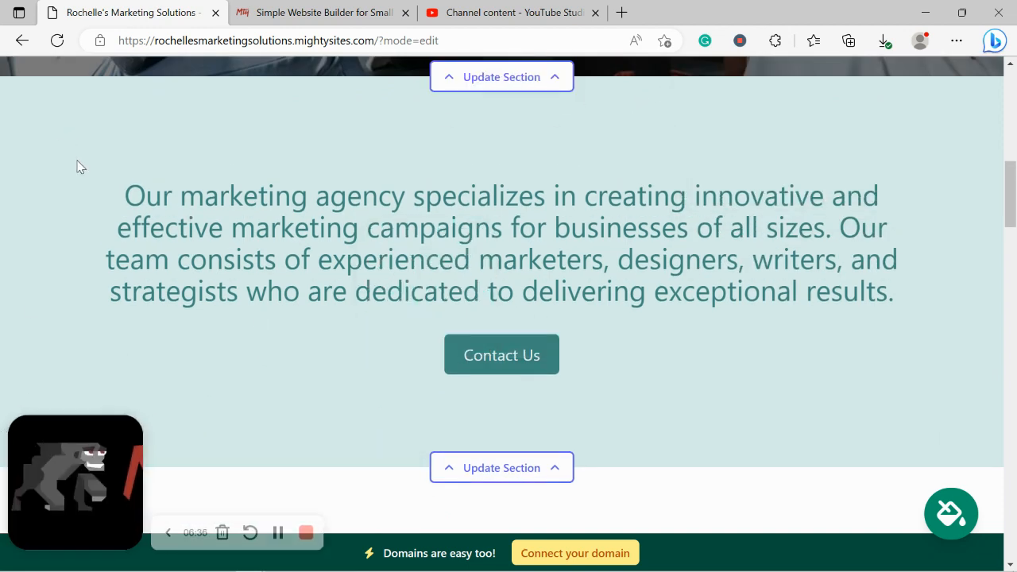
pyautogui.moveTo(123, 194); pyautogui.dragTo(889, 293)
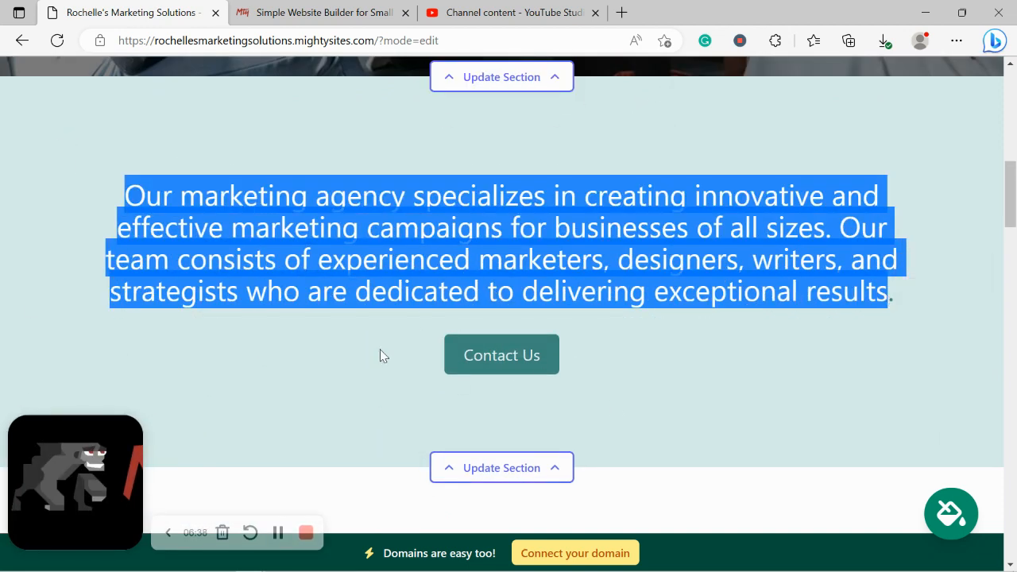
pyautogui.click(368, 319)
pyautogui.scroll(-2, 367, 319)
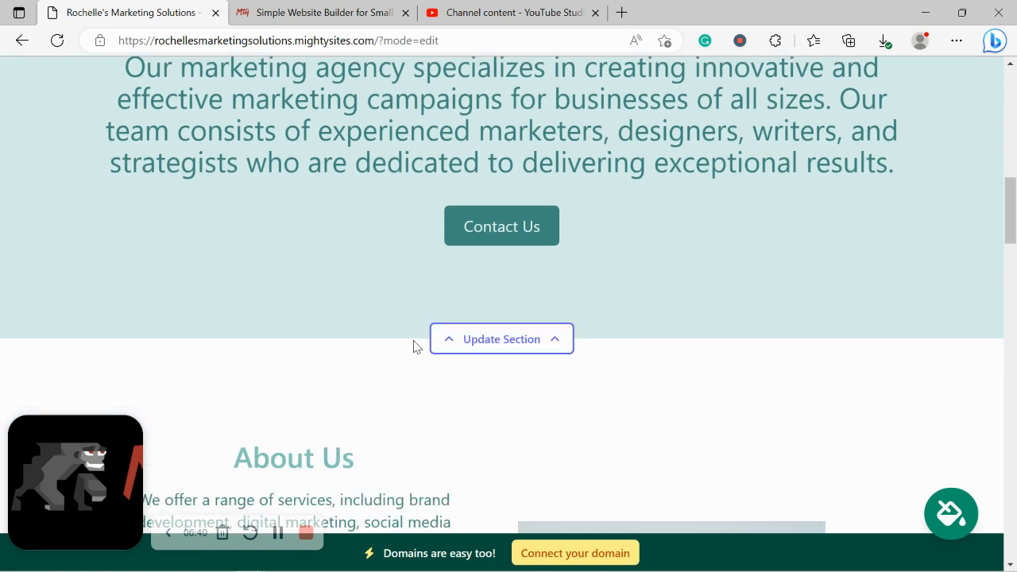
pyautogui.scroll(-1, 415, 344)
pyautogui.scroll(-4, 416, 347)
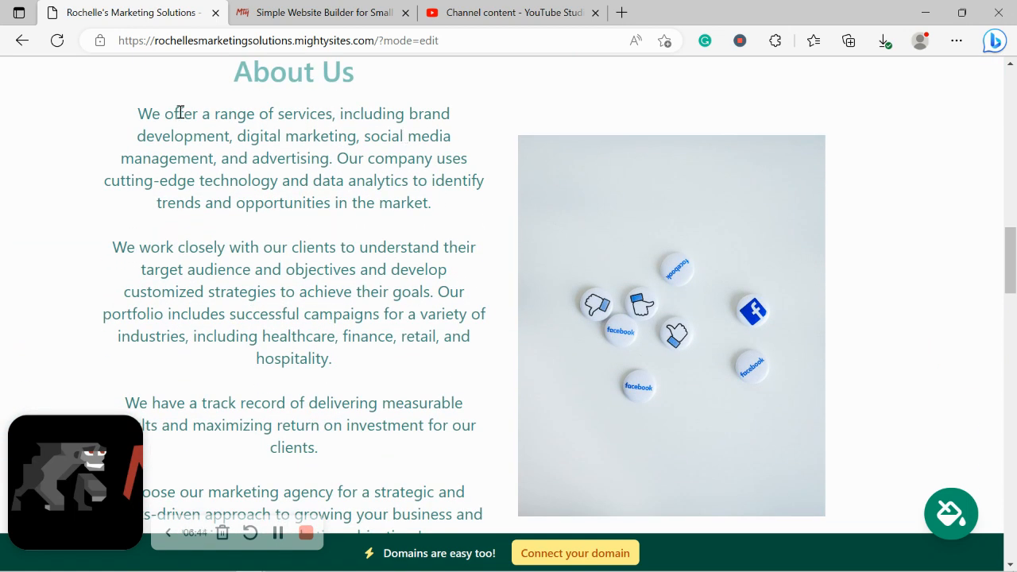
pyautogui.moveTo(180, 112); pyautogui.dragTo(414, 425)
pyautogui.click(404, 497)
pyautogui.scroll(1, 405, 499)
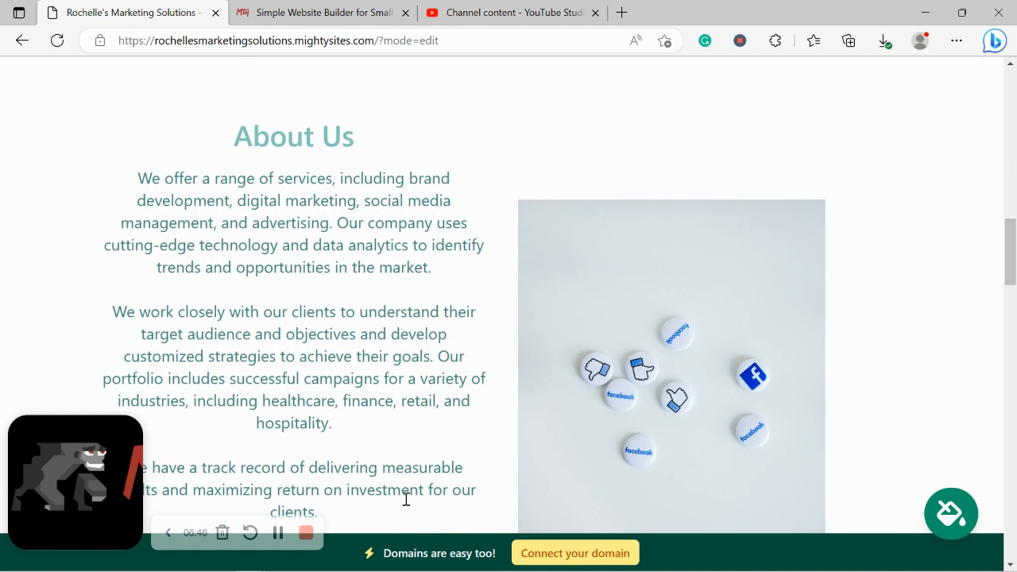
pyautogui.scroll(-1, 405, 499)
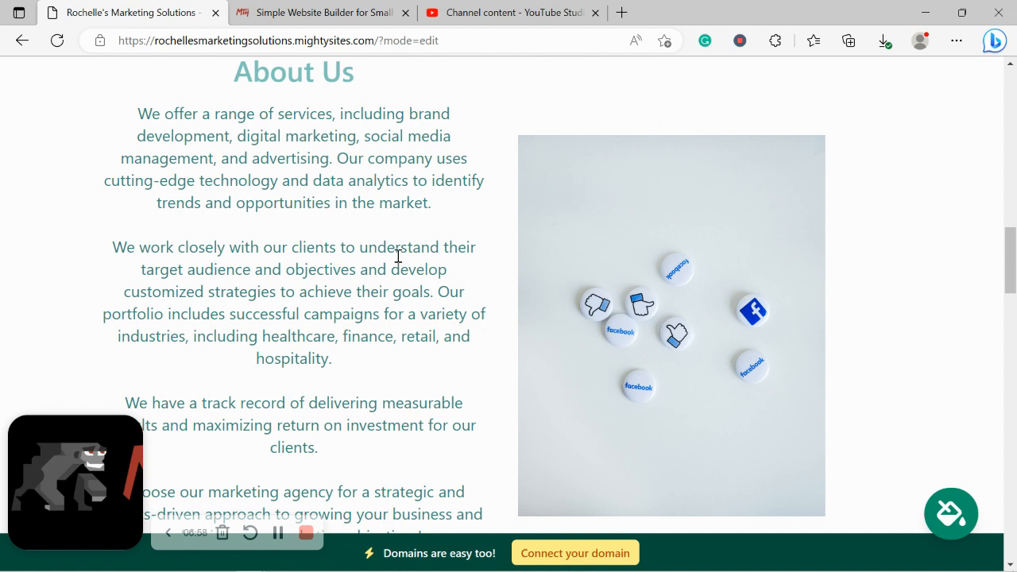
pyautogui.scroll(-1, 399, 256)
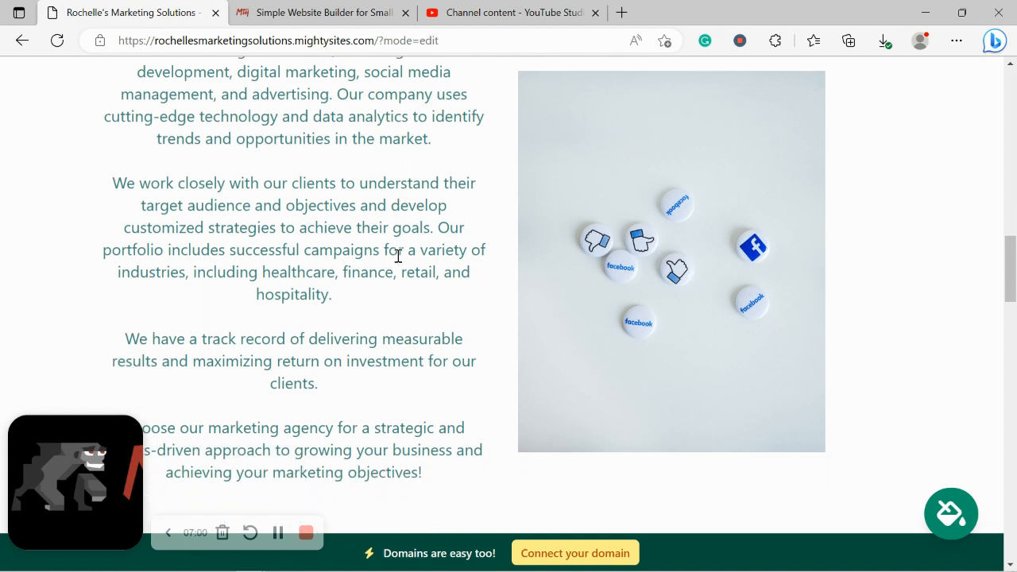
pyautogui.scroll(-3, 398, 257)
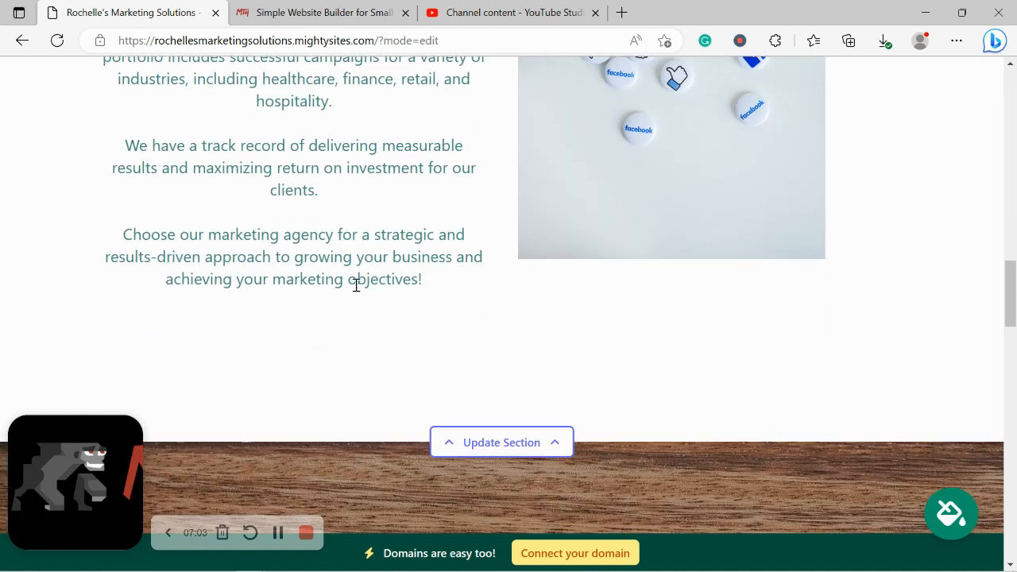
pyautogui.scroll(1, 355, 286)
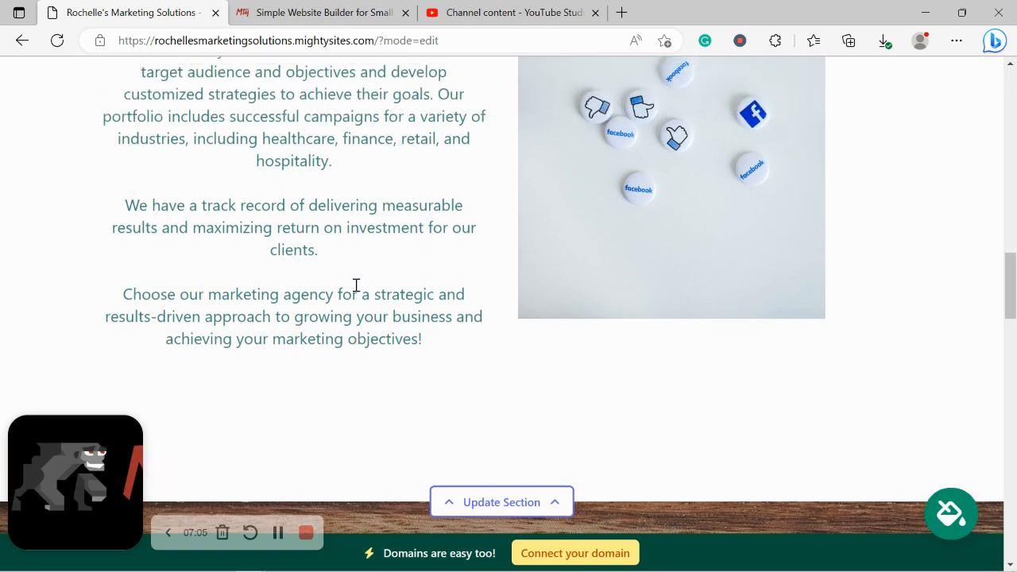
pyautogui.scroll(-2, 355, 289)
pyautogui.scroll(-4, 355, 291)
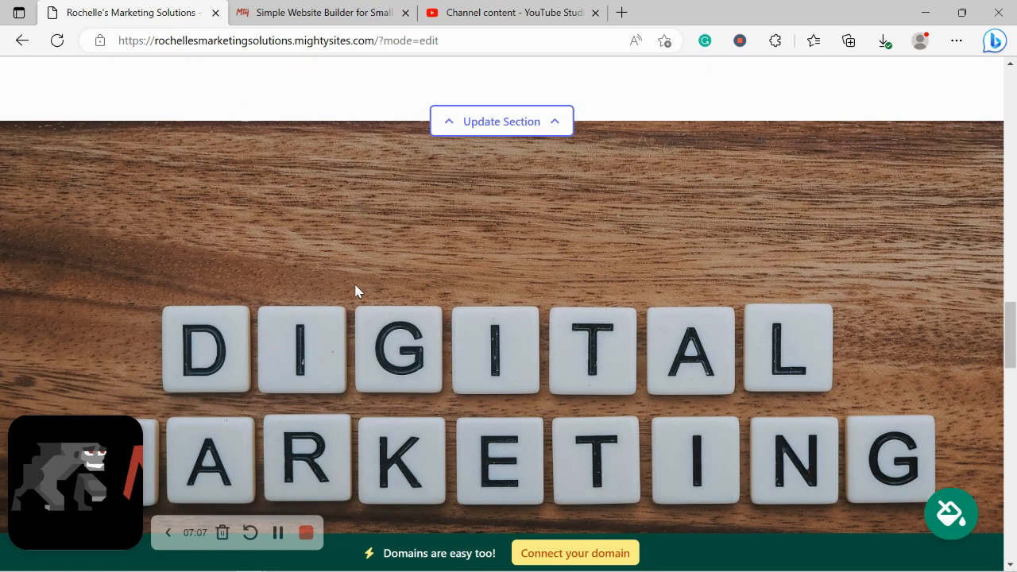
pyautogui.scroll(-8, 751, 277)
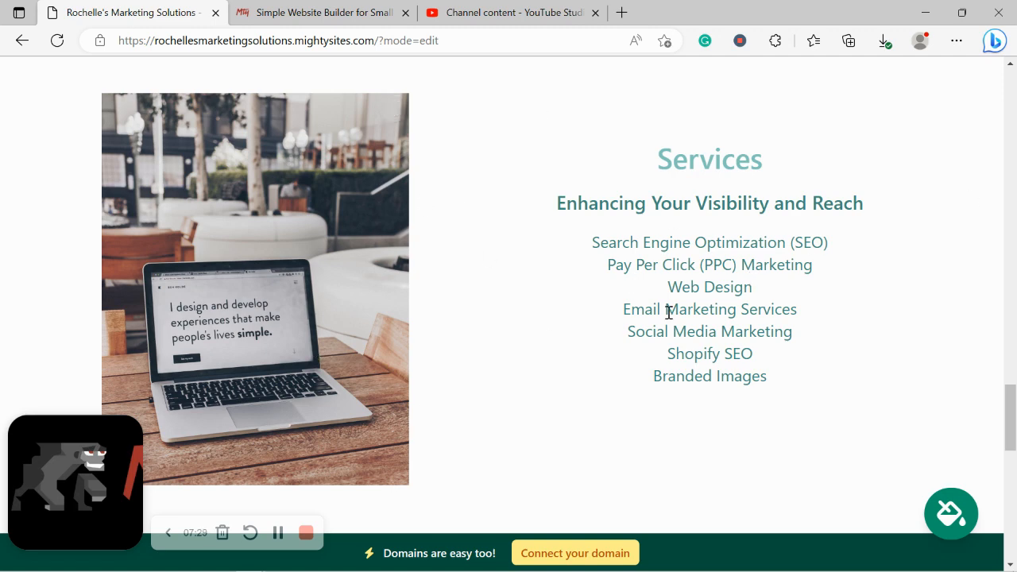
pyautogui.scroll(-6, 669, 312)
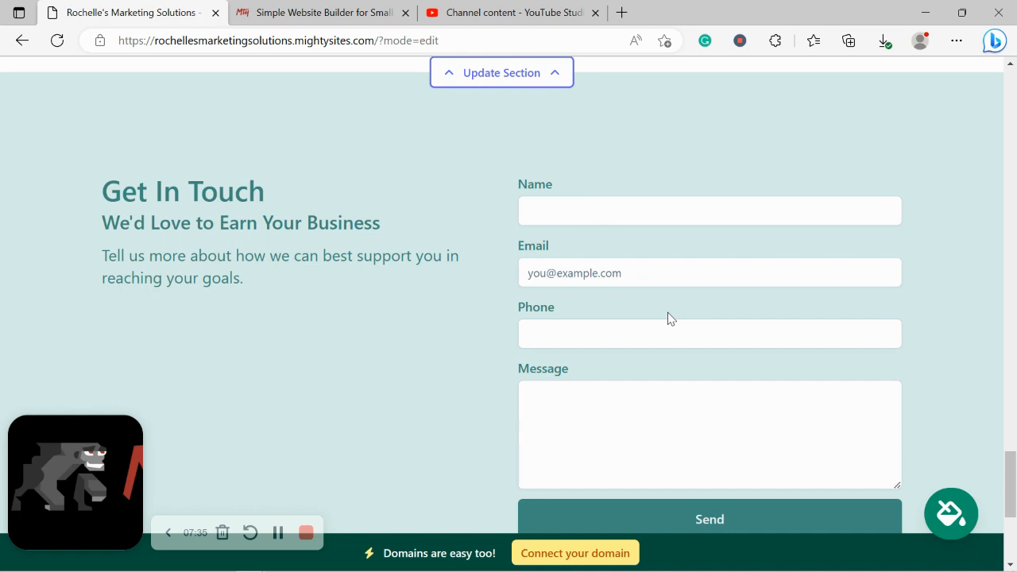
pyautogui.scroll(-1, 644, 500)
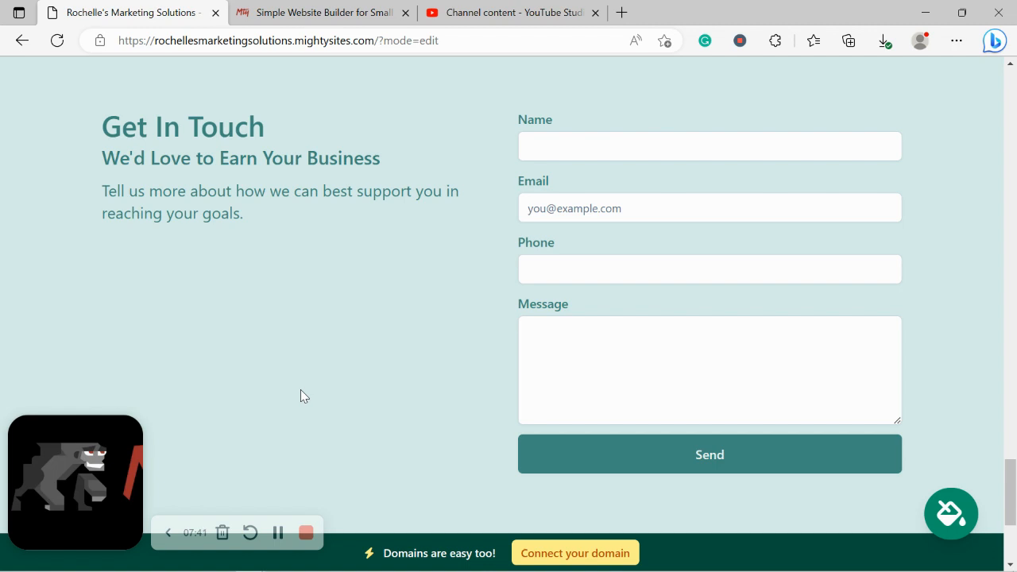
pyautogui.scroll(-4, 498, 294)
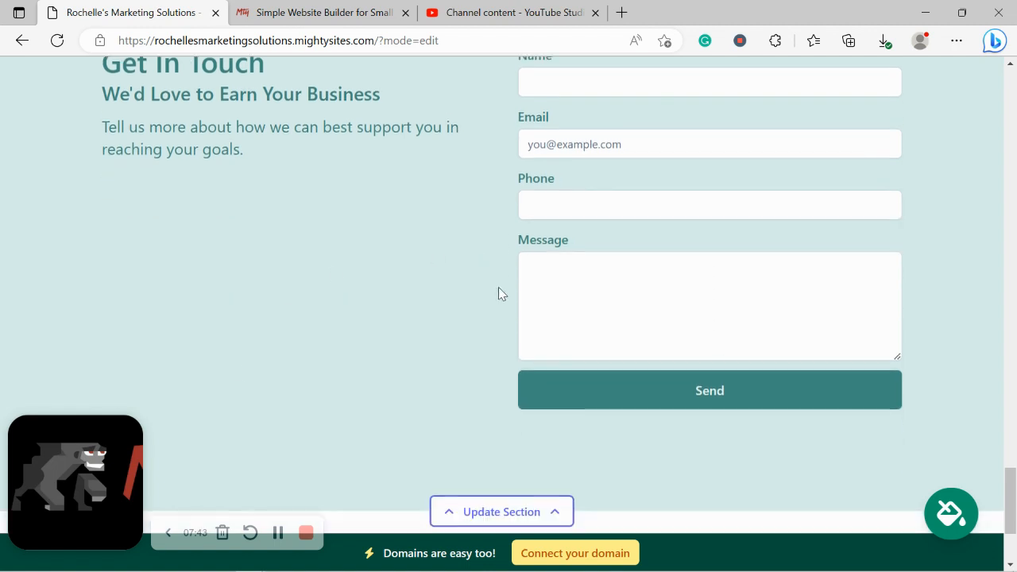
pyautogui.scroll(1, 499, 294)
pyautogui.scroll(9, 499, 294)
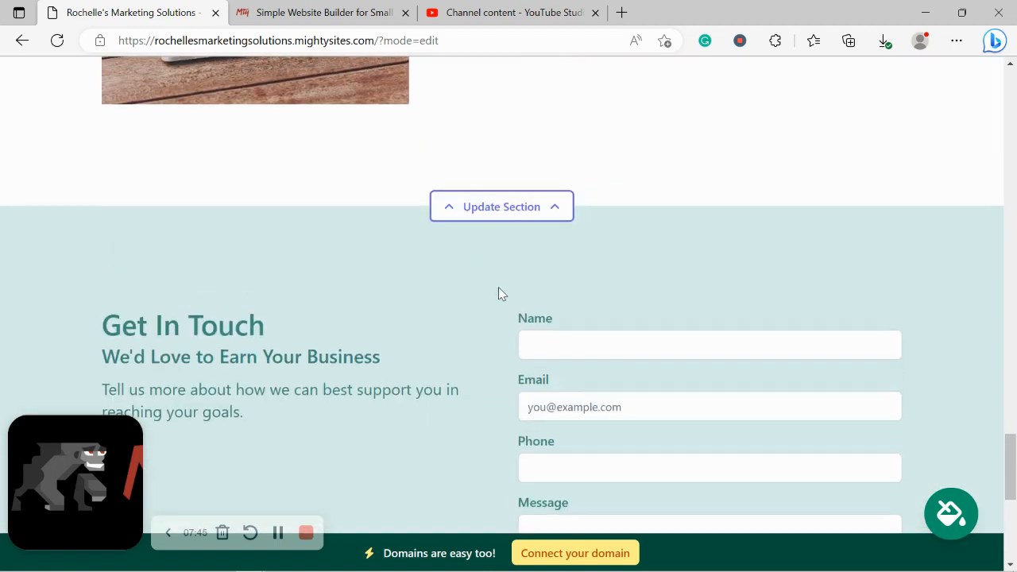
pyautogui.scroll(6, 501, 294)
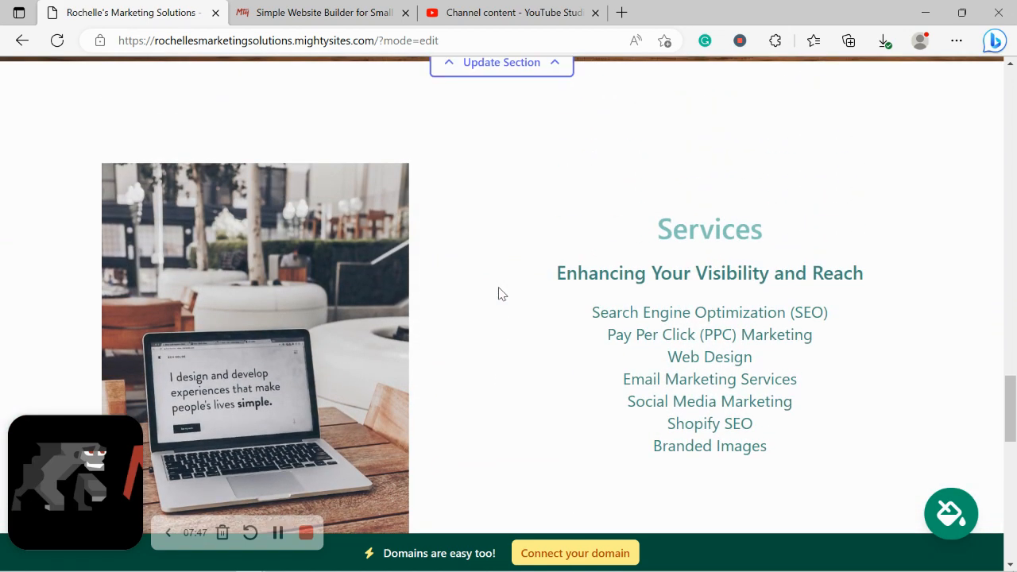
pyautogui.scroll(1, 499, 293)
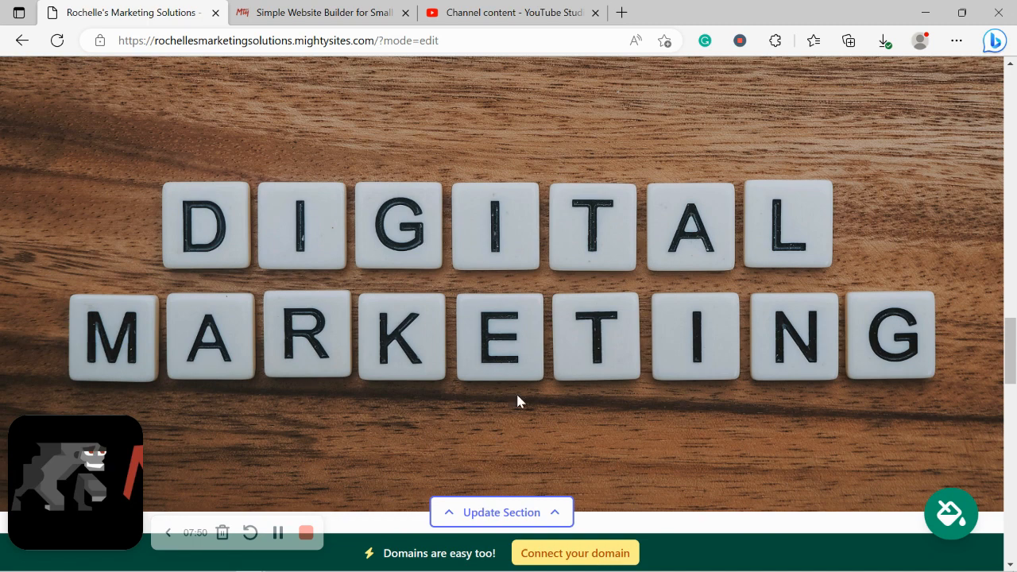
pyautogui.click(507, 513)
# Open the Connect a Domain page, then go to the Simple Website Builder home page tab
pyautogui.click(596, 553)
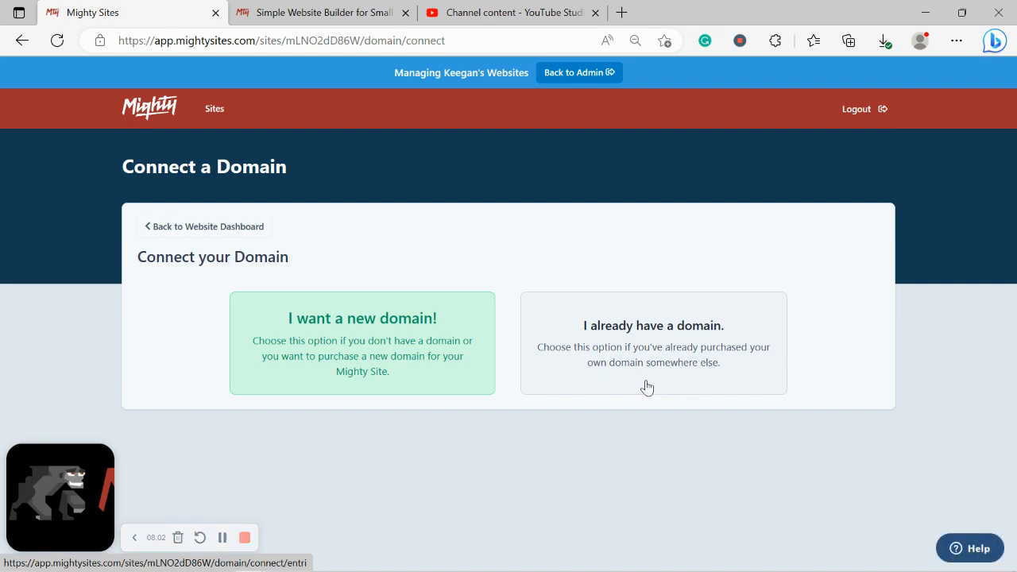
pyautogui.click(308, 10)
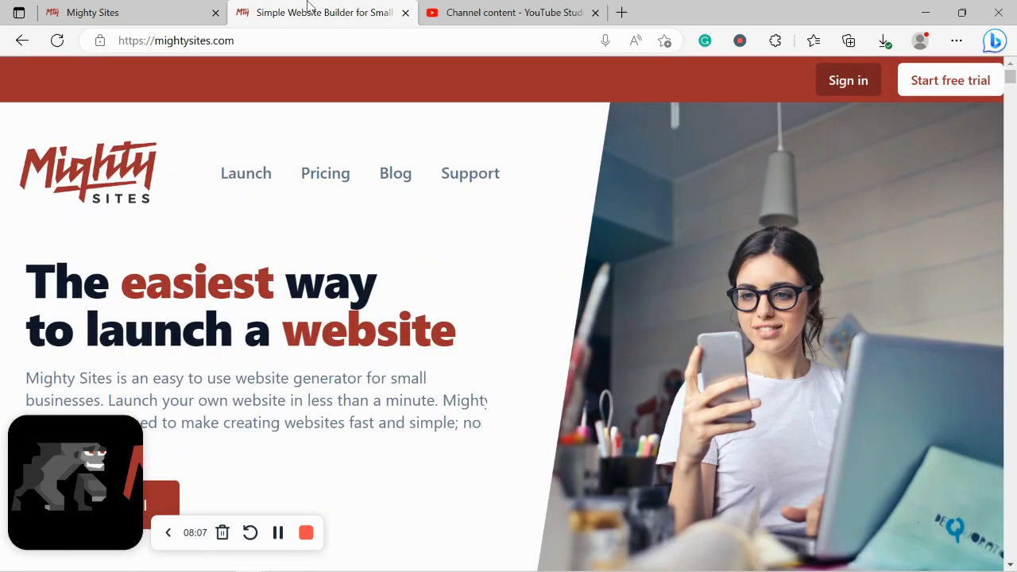
# Browse the Small Business Marketing Blog article cards, then return to the Connect a Domain tab
pyautogui.click(387, 175)
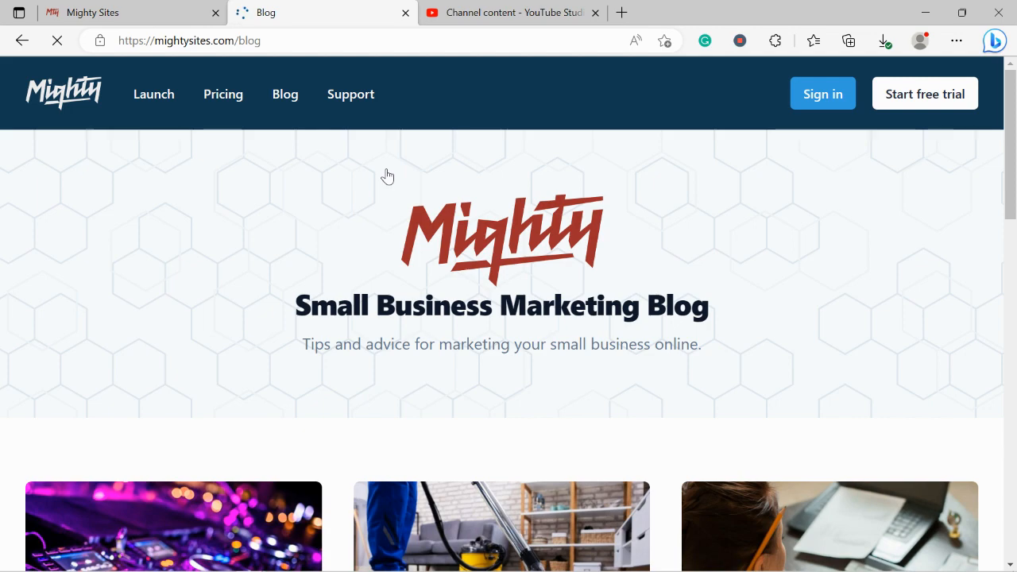
pyautogui.moveTo(298, 337); pyautogui.dragTo(751, 342)
pyautogui.click(372, 384)
pyautogui.scroll(-6, 372, 383)
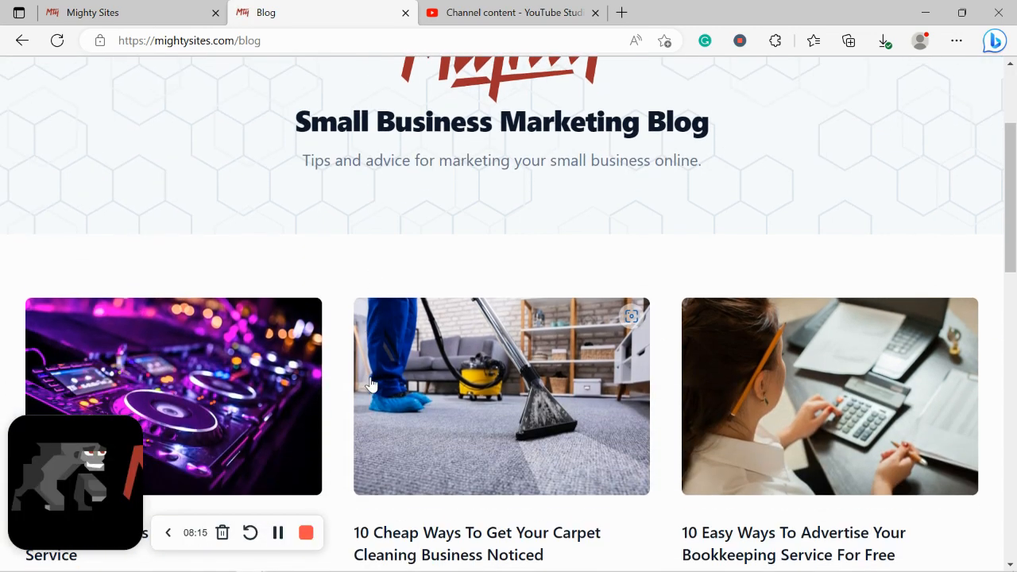
pyautogui.scroll(-5, 371, 384)
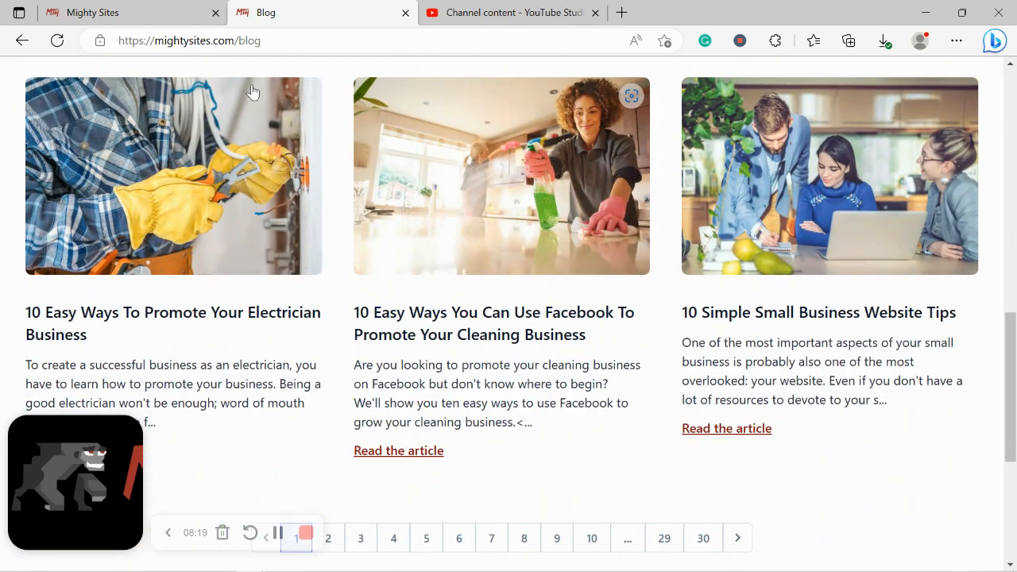
pyautogui.hotkey('ctrl', 'shift', 'Tab')
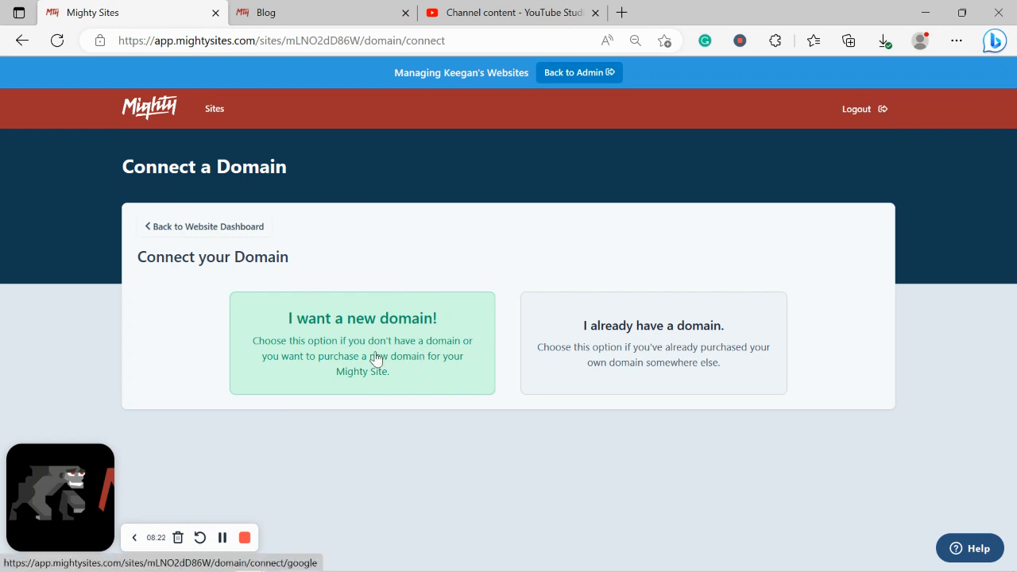
# From the website dashboard, open rochellesmarketingsolutions.mightysites.com live in a new tab
pyautogui.click(242, 227)
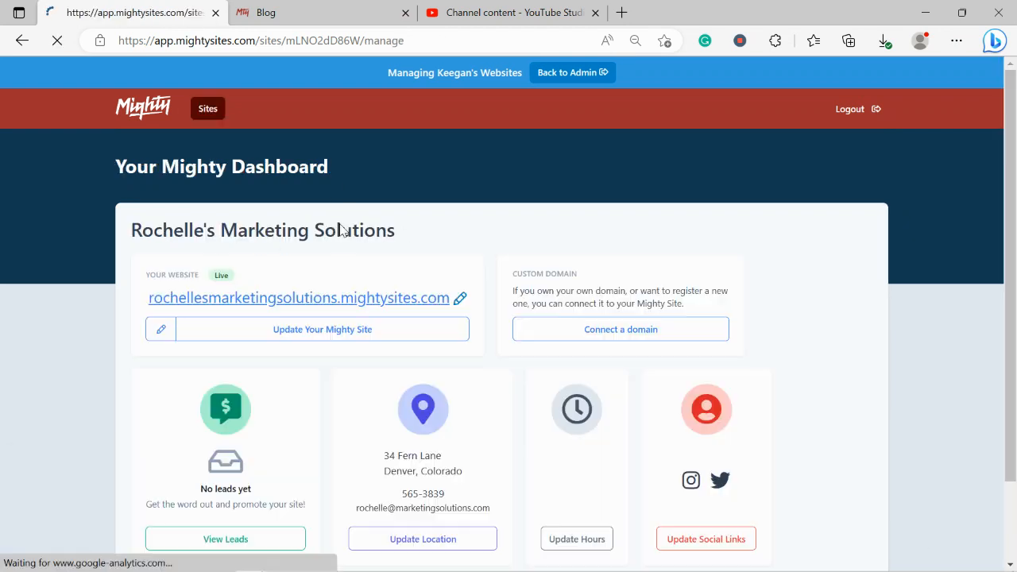
pyautogui.scroll(-2, 341, 228)
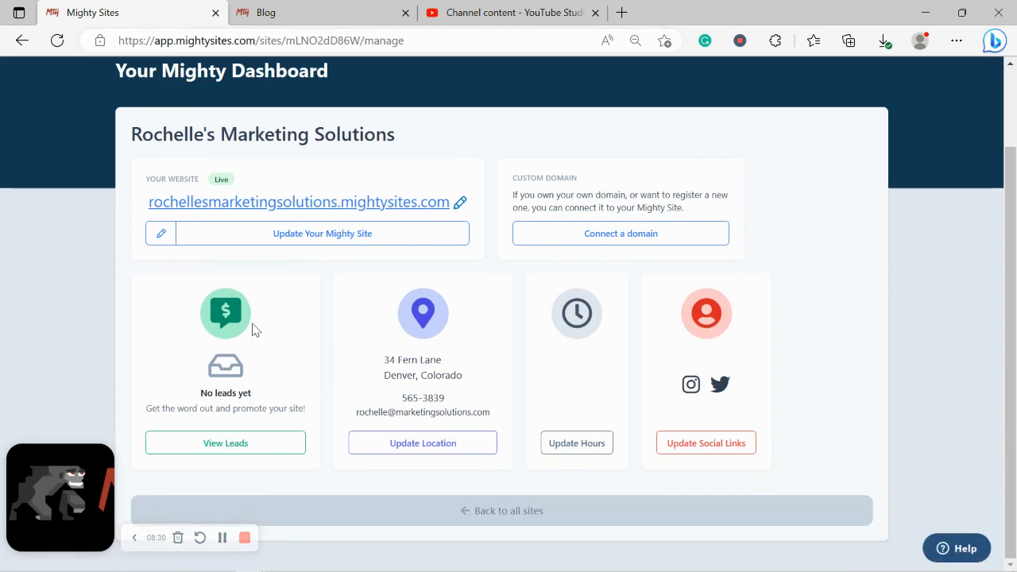
pyautogui.scroll(2, 238, 453)
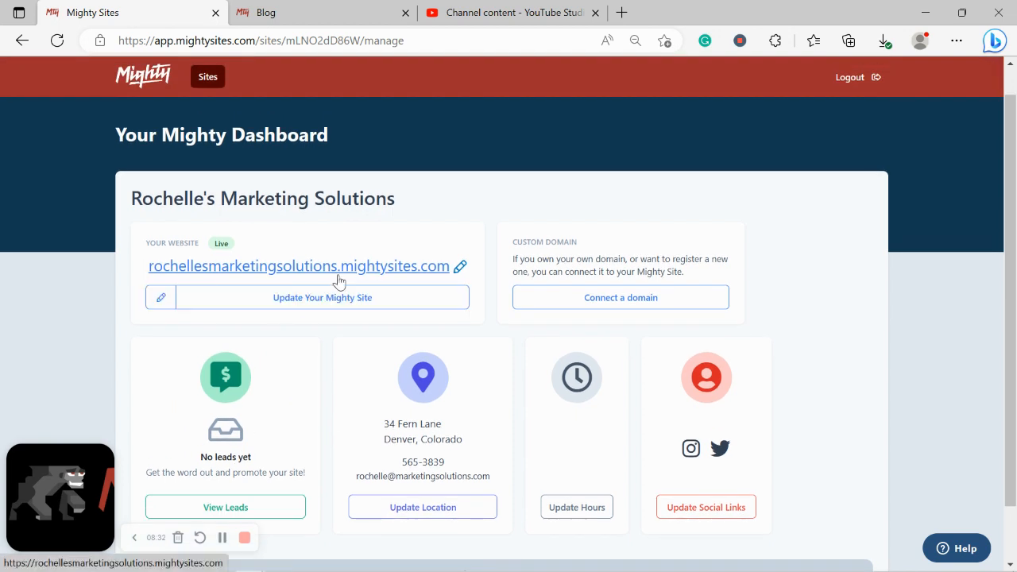
pyautogui.click(338, 276)
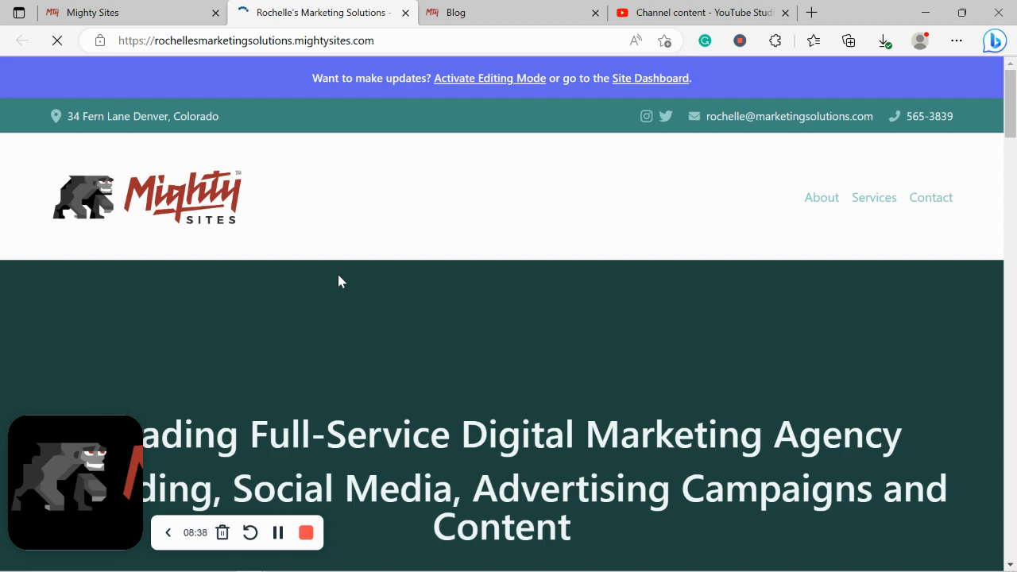
pyautogui.scroll(-2, 339, 281)
pyautogui.scroll(-7, 338, 281)
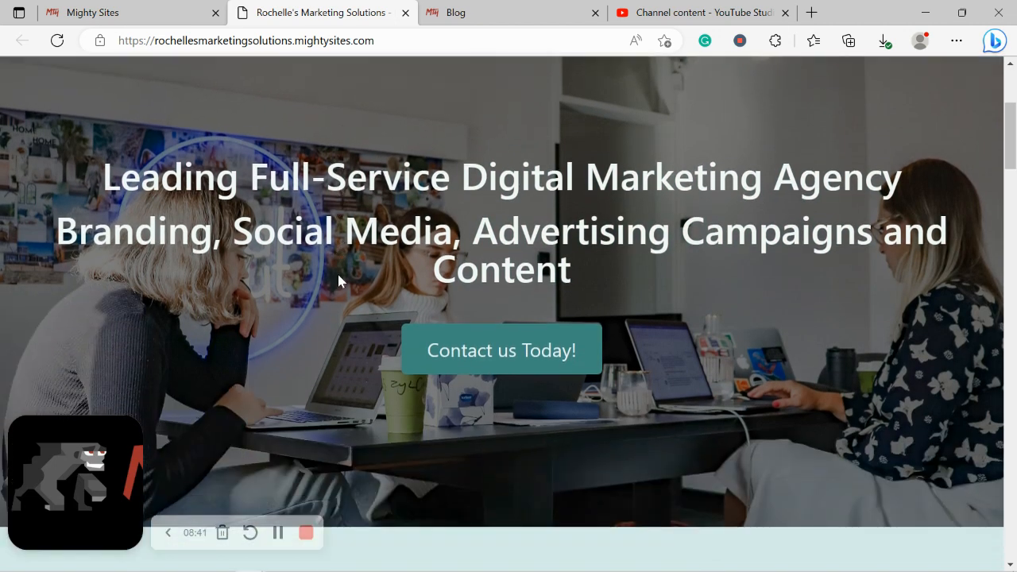
pyautogui.scroll(-6, 338, 275)
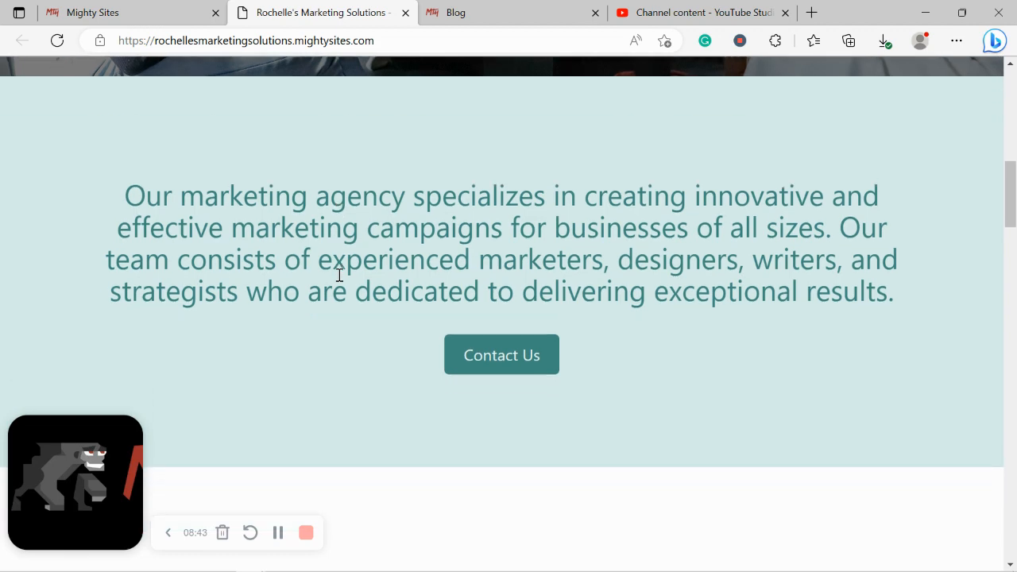
pyautogui.scroll(-2, 339, 275)
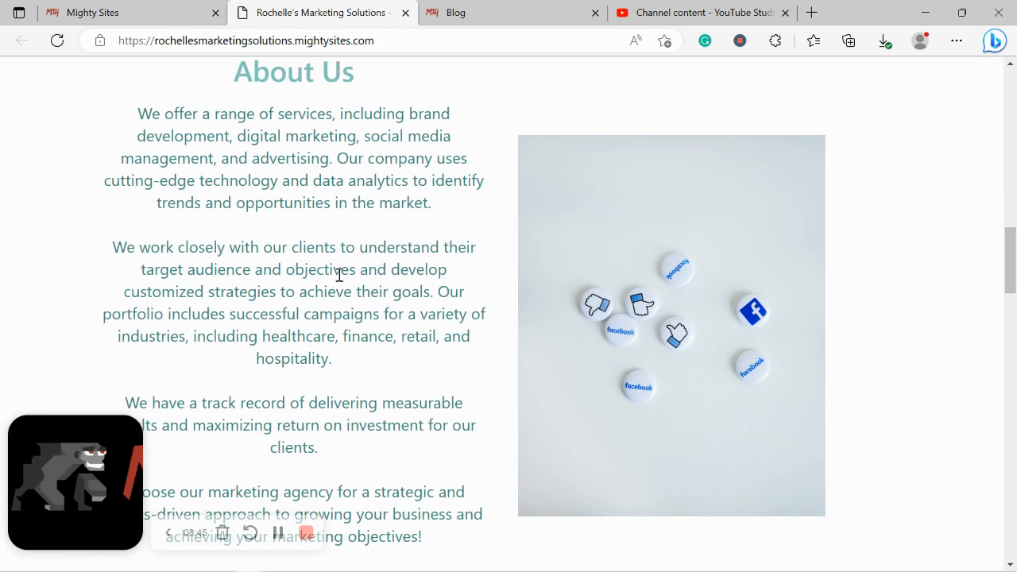
pyautogui.moveTo(148, 113); pyautogui.dragTo(405, 475)
pyautogui.click(421, 496)
pyautogui.scroll(-1, 420, 495)
pyautogui.scroll(-3, 421, 499)
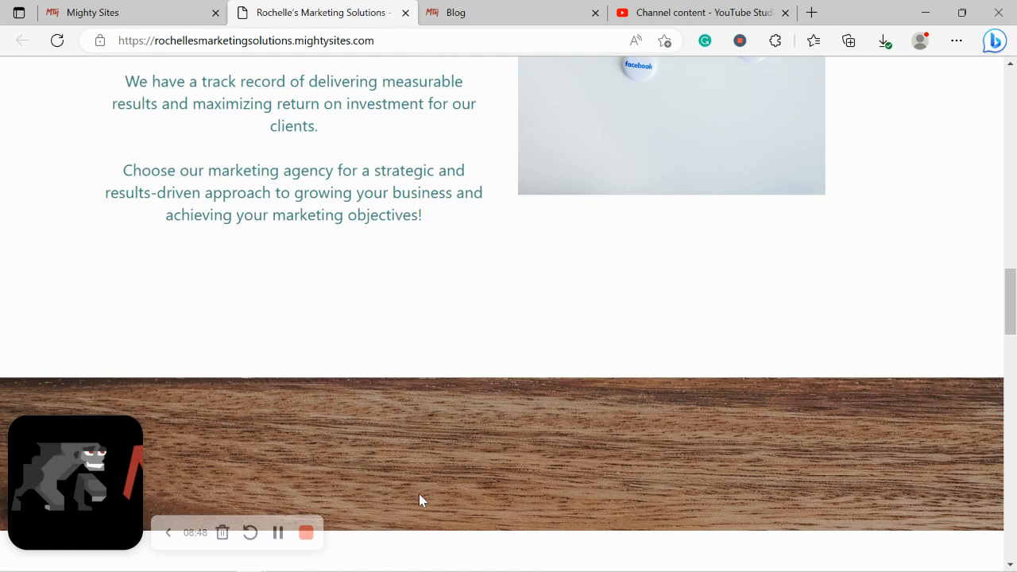
pyautogui.scroll(-2, 419, 494)
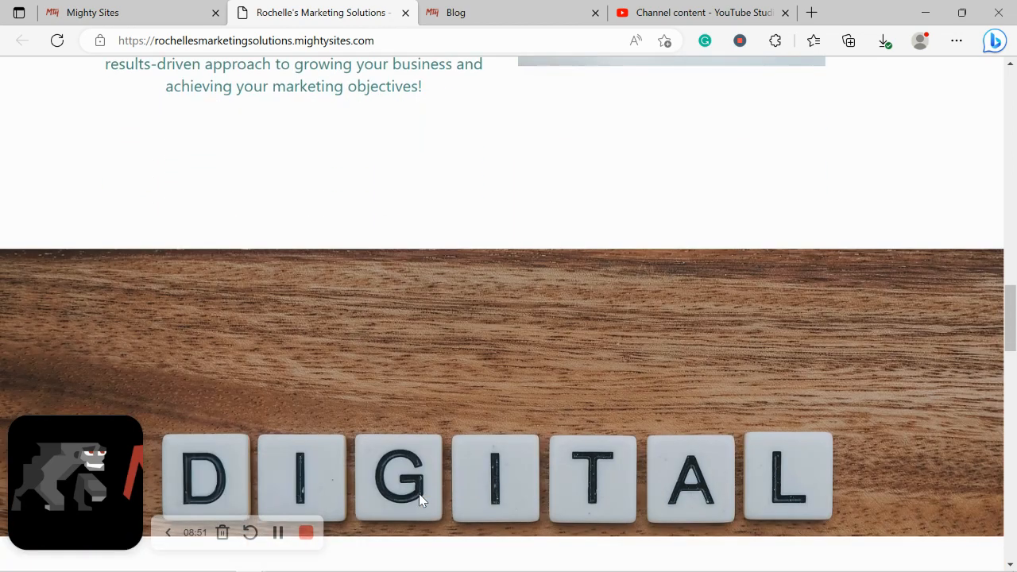
pyautogui.scroll(-3, 419, 494)
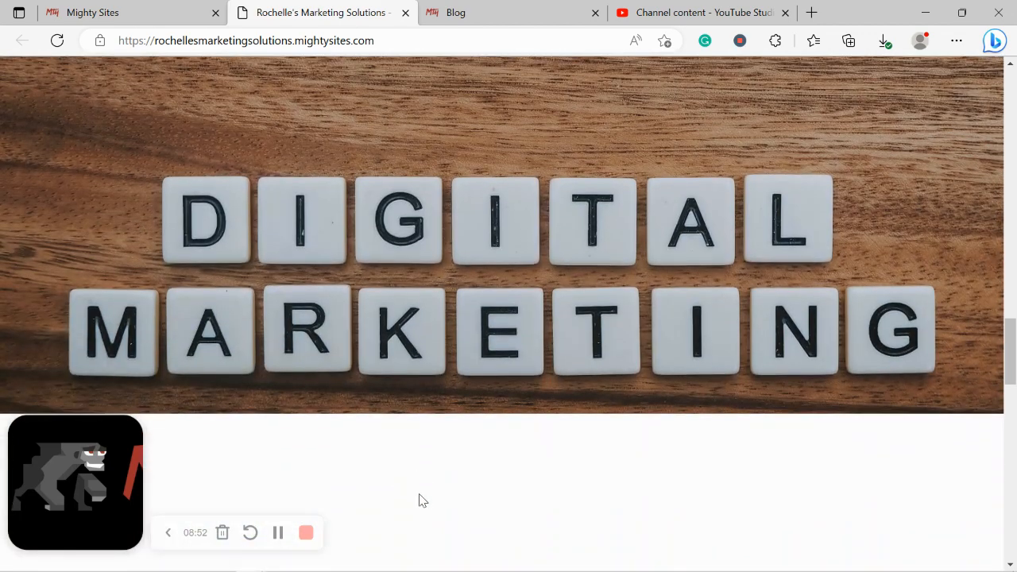